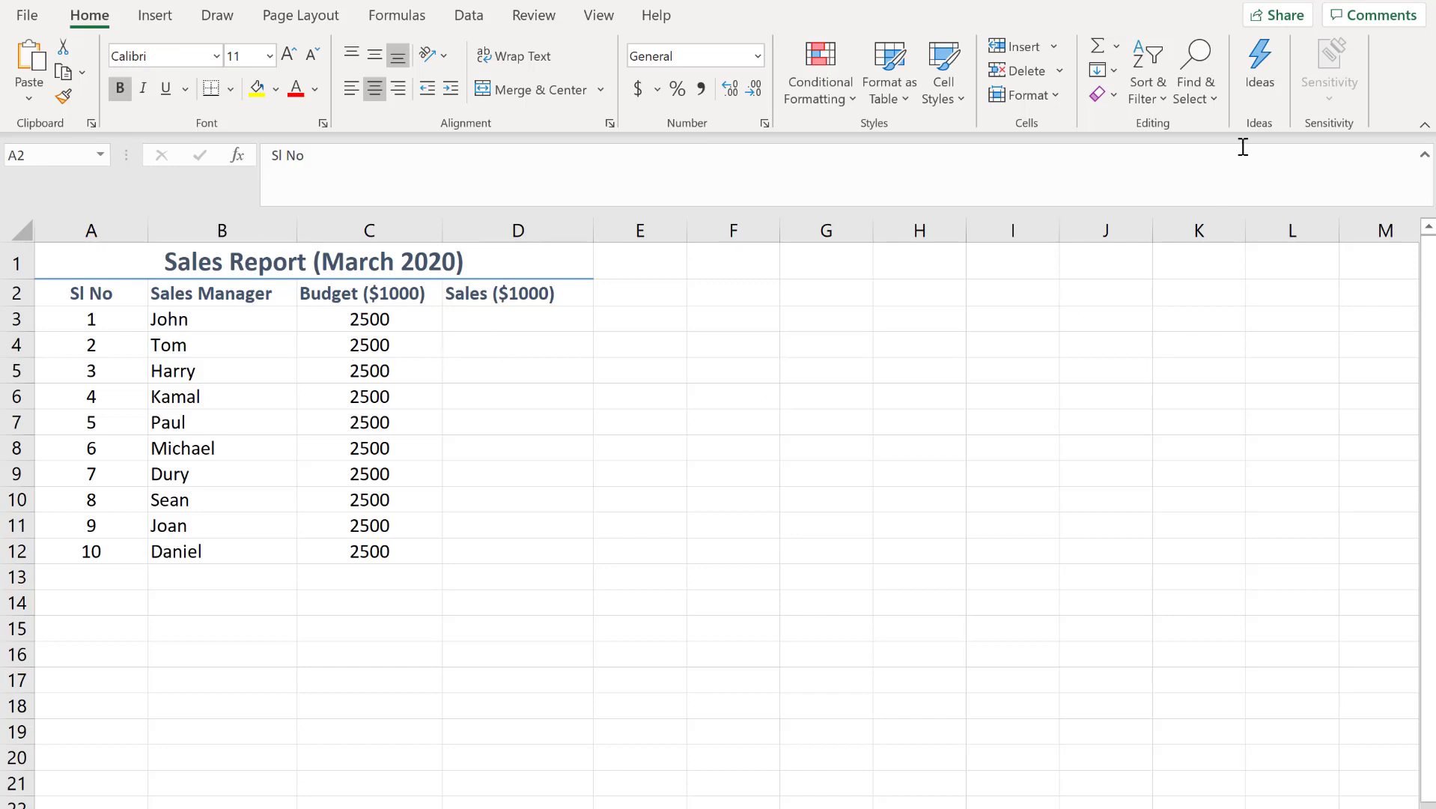
# - Open the workbook's sharing panel and its link settings for anyone with the link to edit
pyautogui.click(1280, 16)
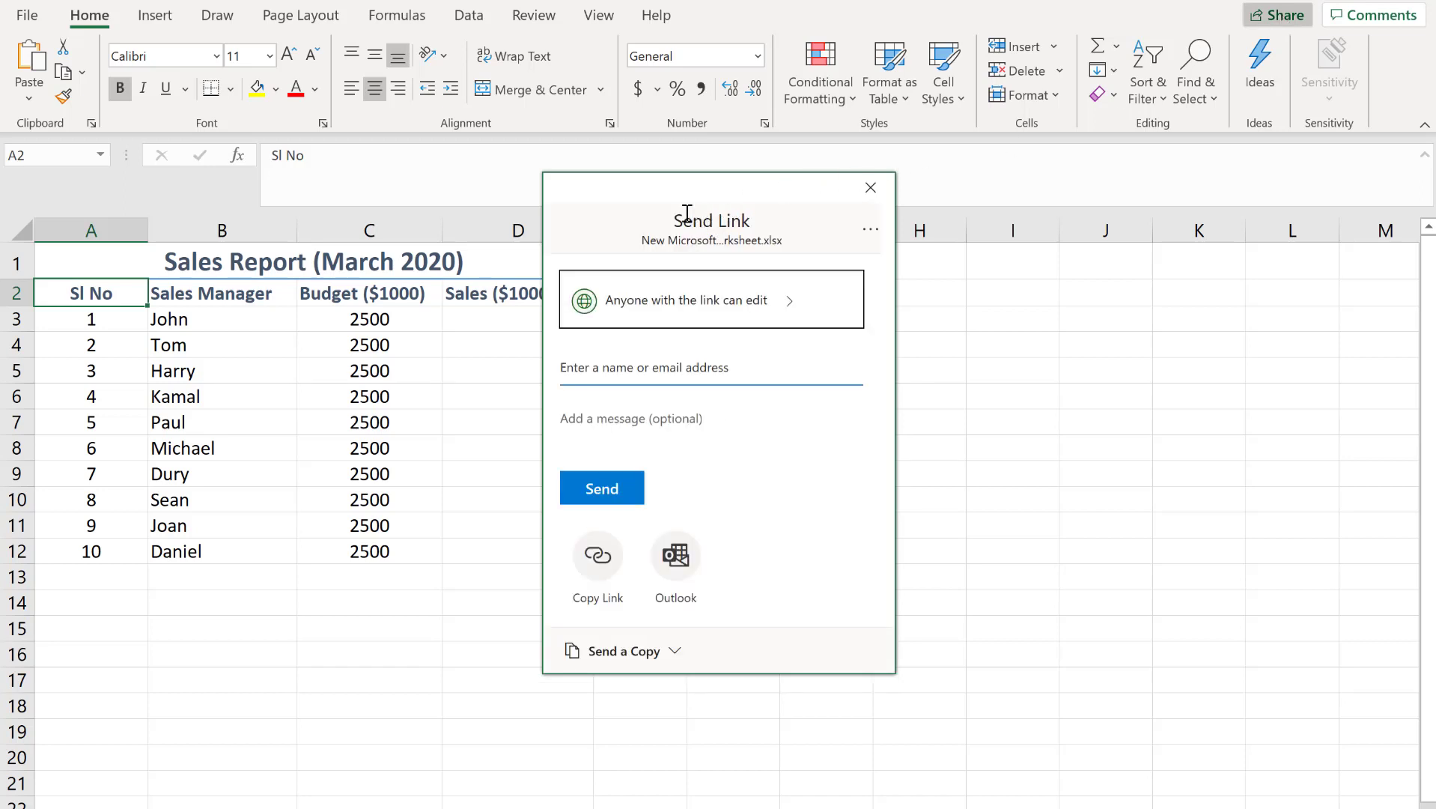
pyautogui.moveTo(668, 202); pyautogui.dragTo(734, 201)
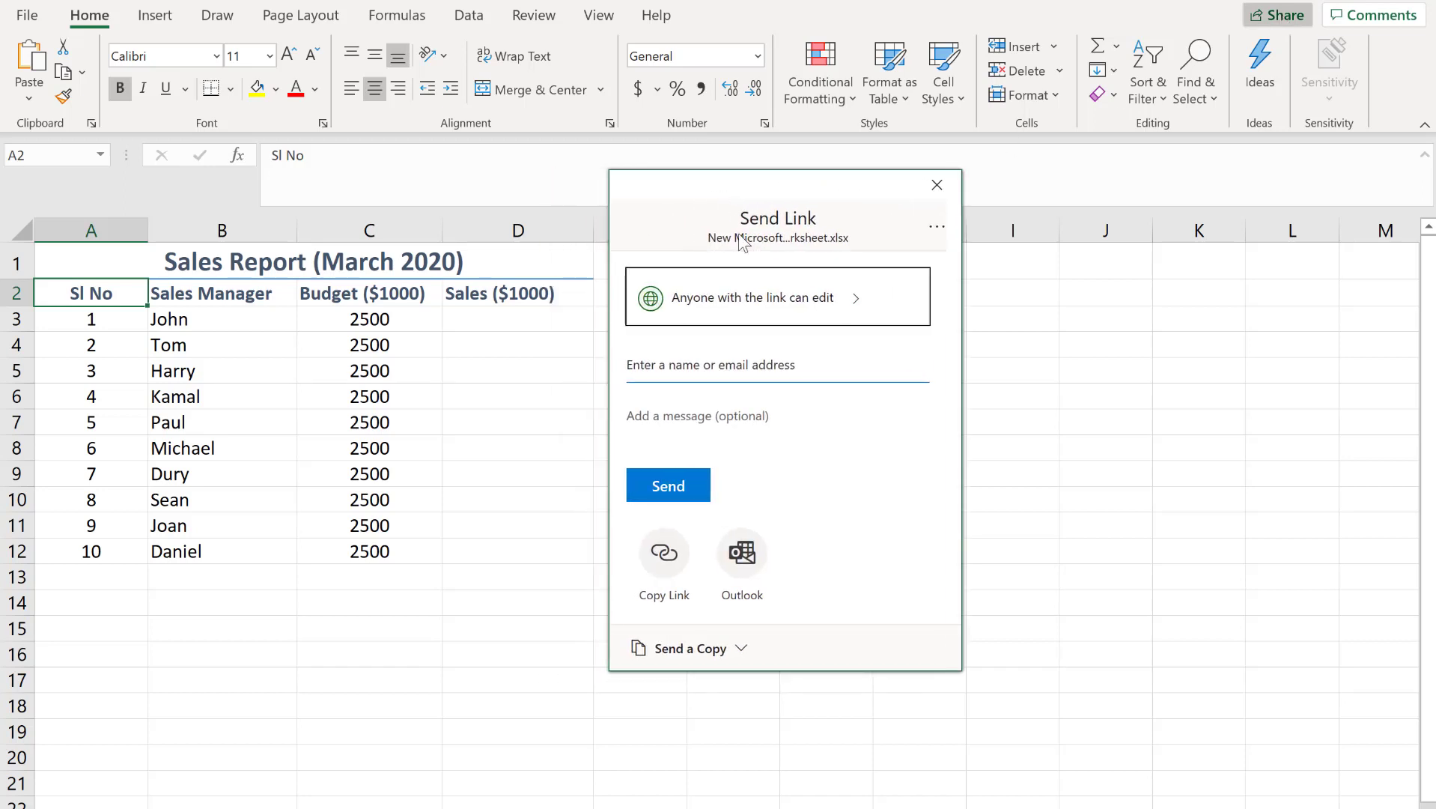
pyautogui.click(762, 317)
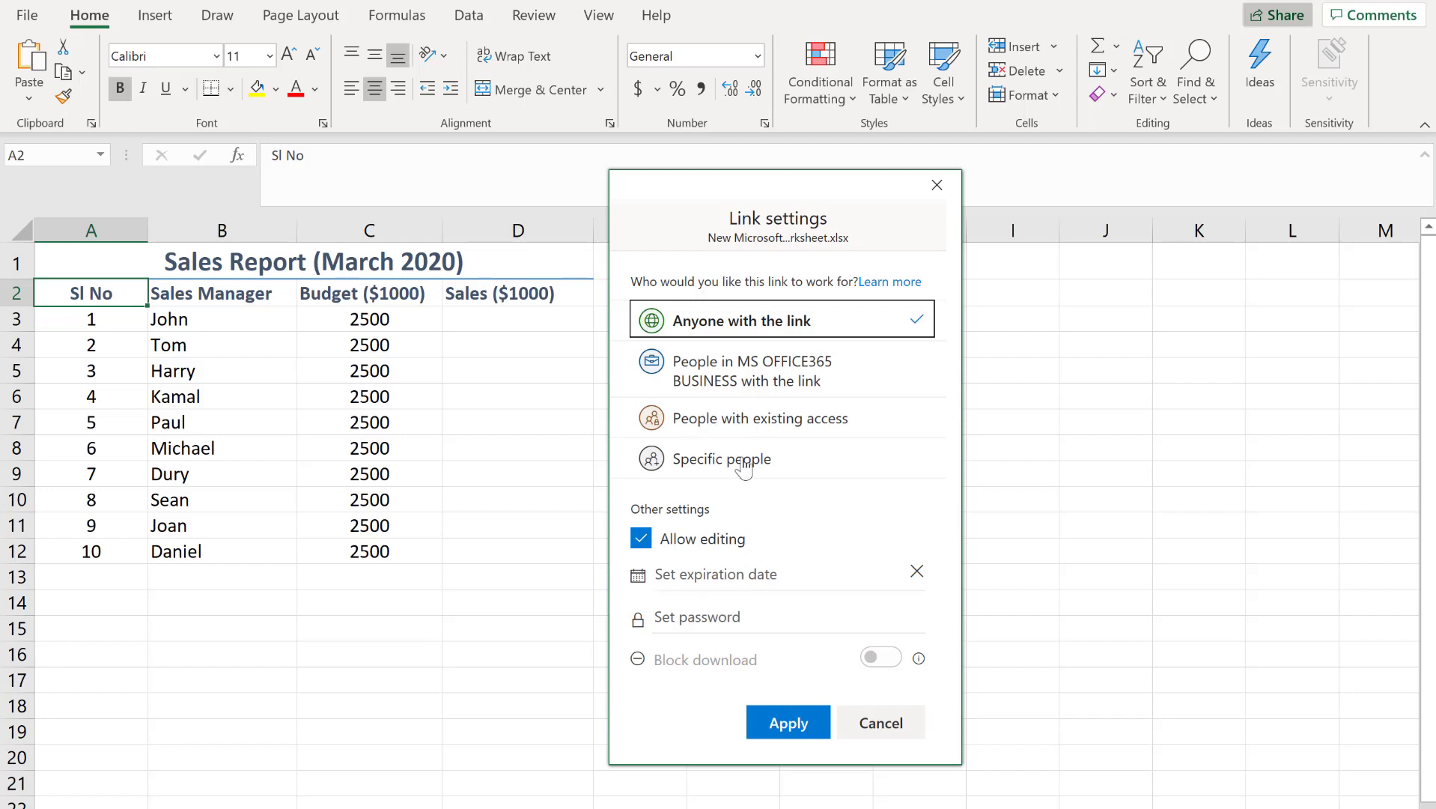
# - Apply anyone-with-the-link editing access and copy the shareable workbook link
pyautogui.click(802, 726)
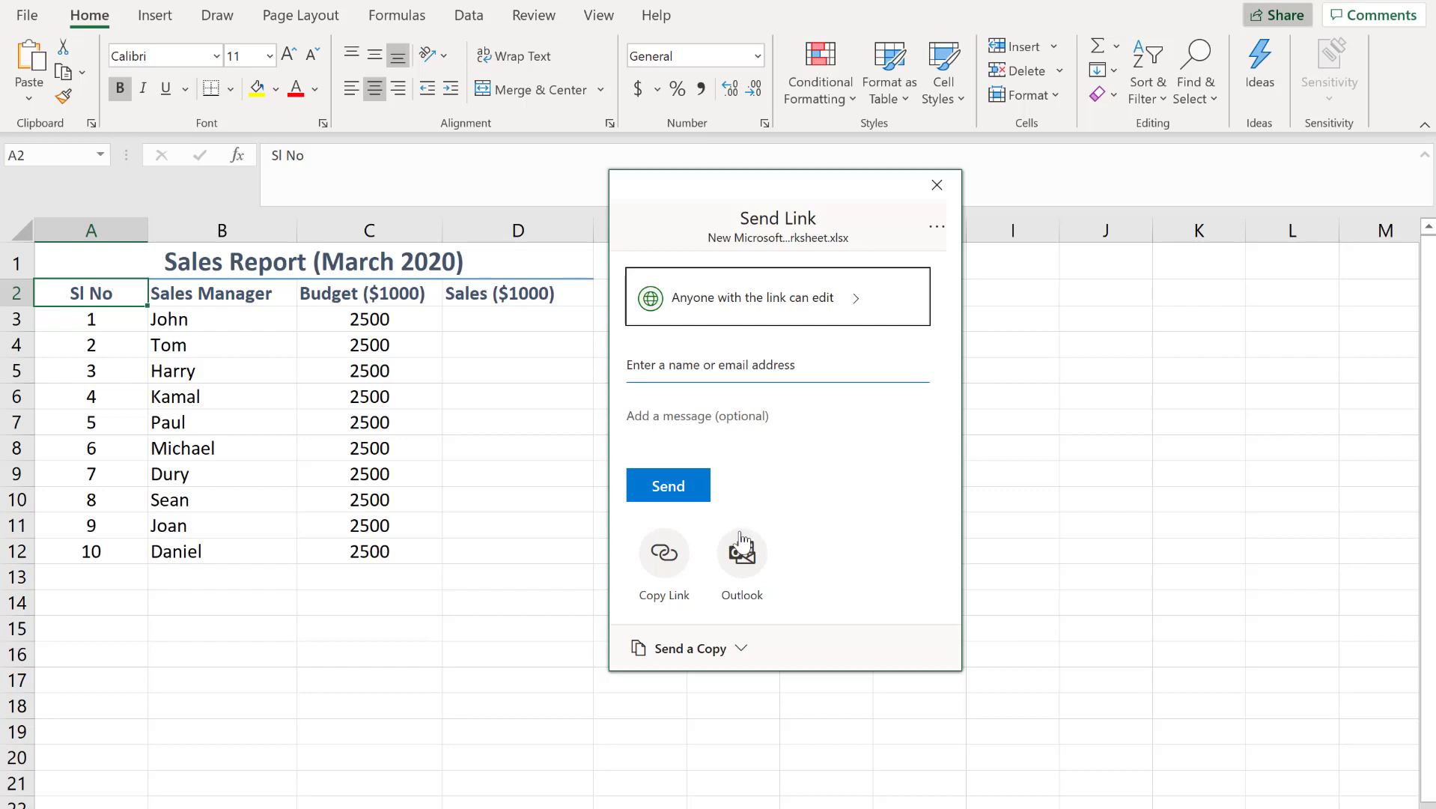
pyautogui.click(665, 567)
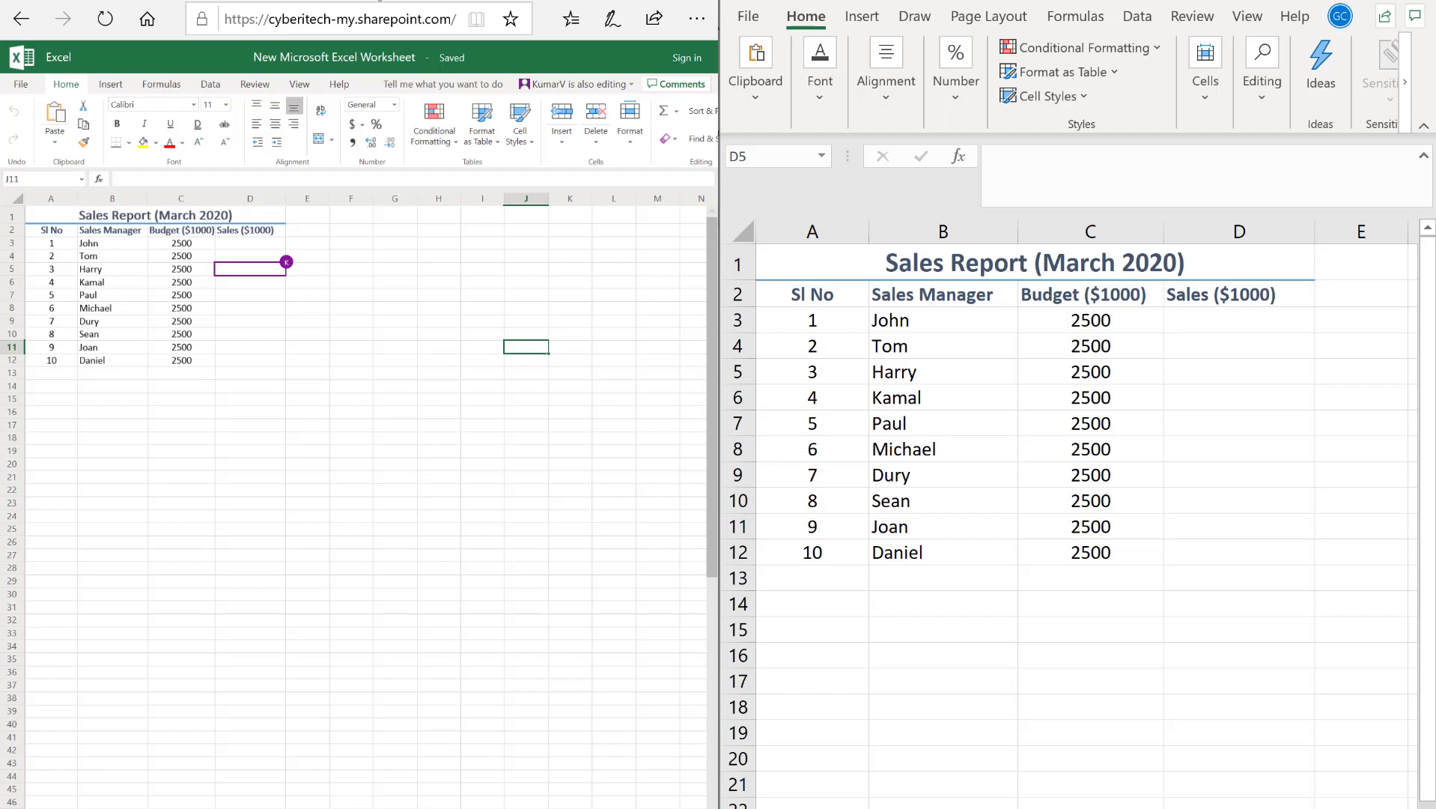
# - Maximise the browser showing the shared Sales Report and zoom the web page in
pyautogui.moveTo(296, 6); pyautogui.dragTo(686, 63)
pyautogui.doubleClick(686, 63)
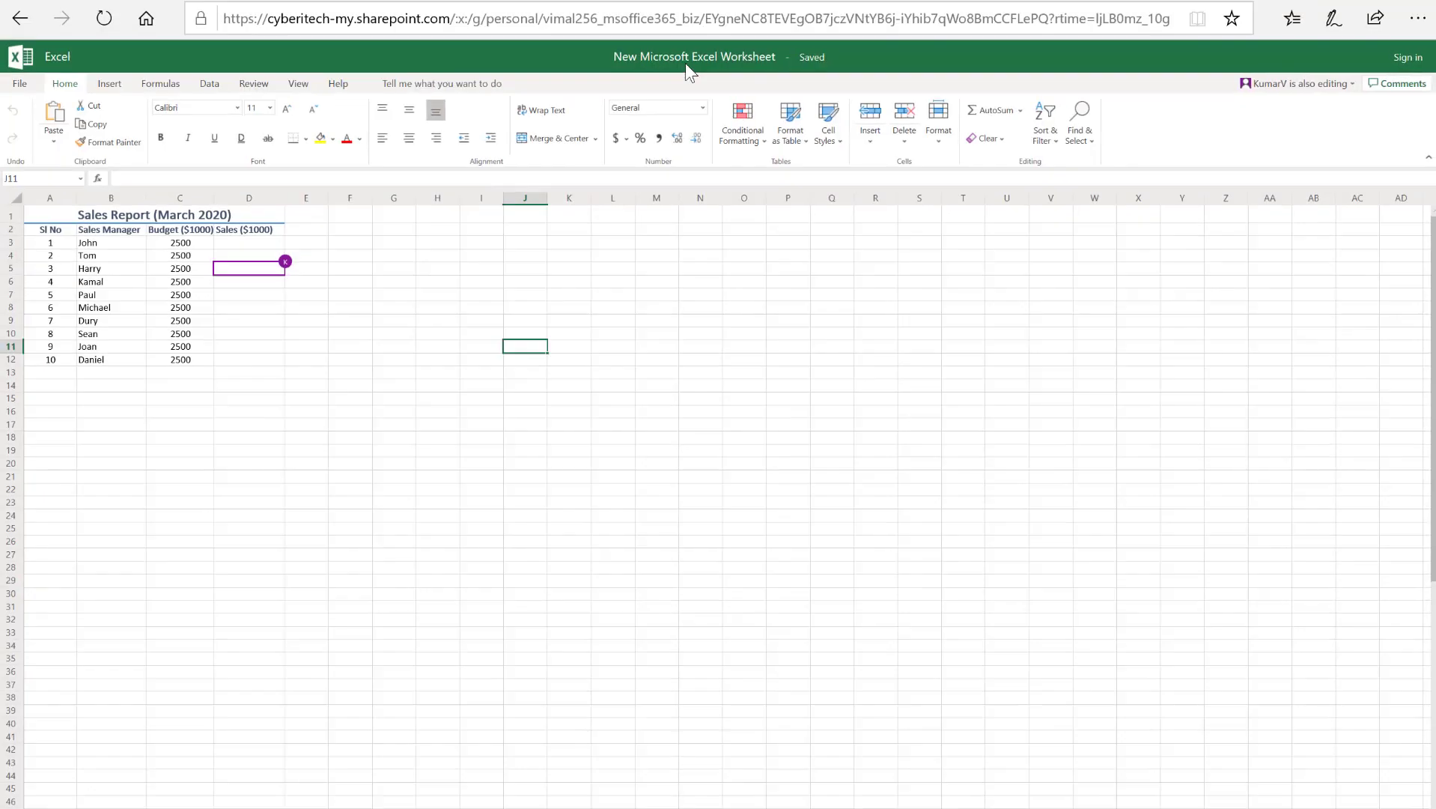
pyautogui.moveTo(748, 1)
pyautogui.mouseDown()
pyautogui.moveTo(598, 15)
pyautogui.moveTo(836, 3)
pyautogui.moveTo(771, 0)
pyautogui.mouseUp()
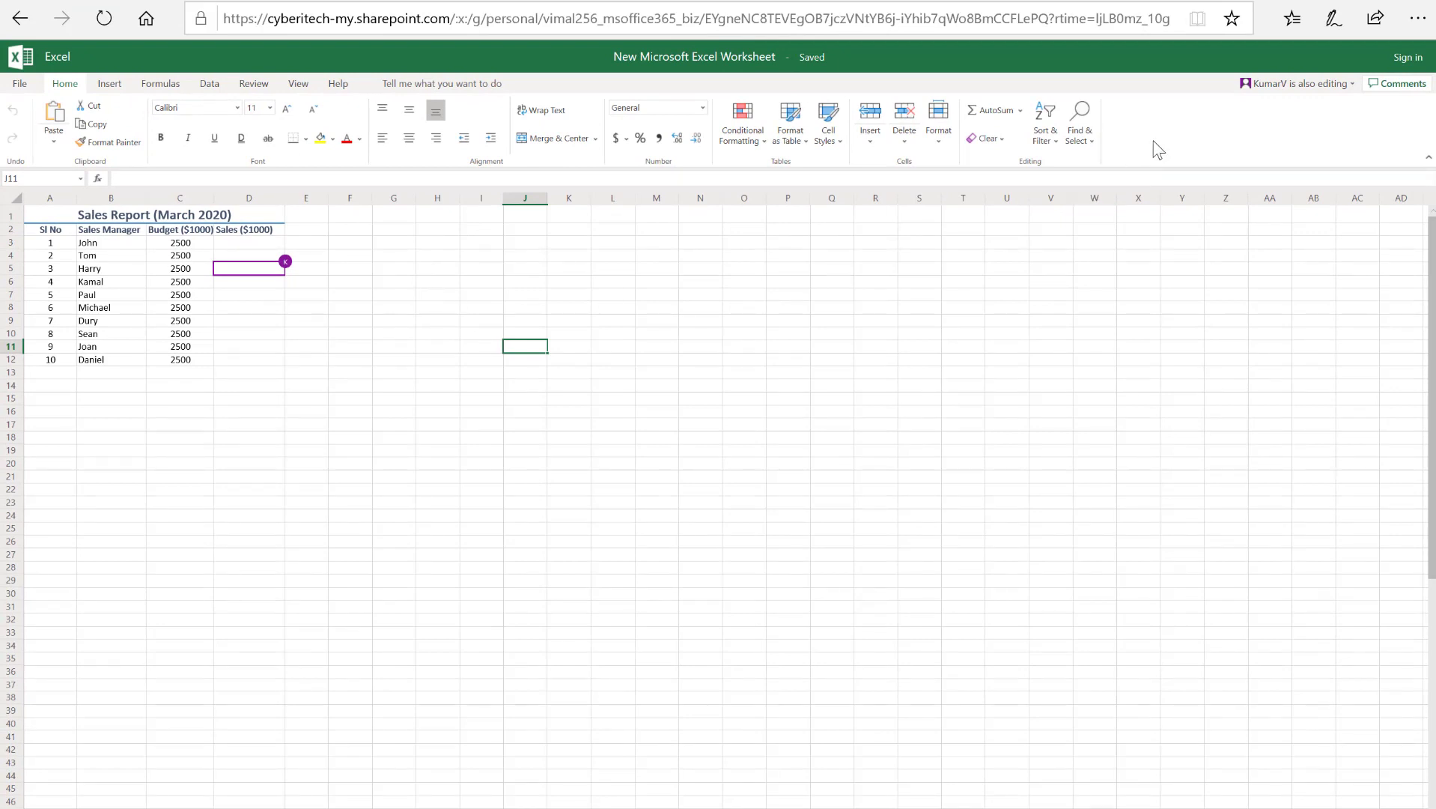
pyautogui.click(1095, 439)
pyautogui.hotkey('ctrl', '+')
pyautogui.hotkey('ctrl', '+')
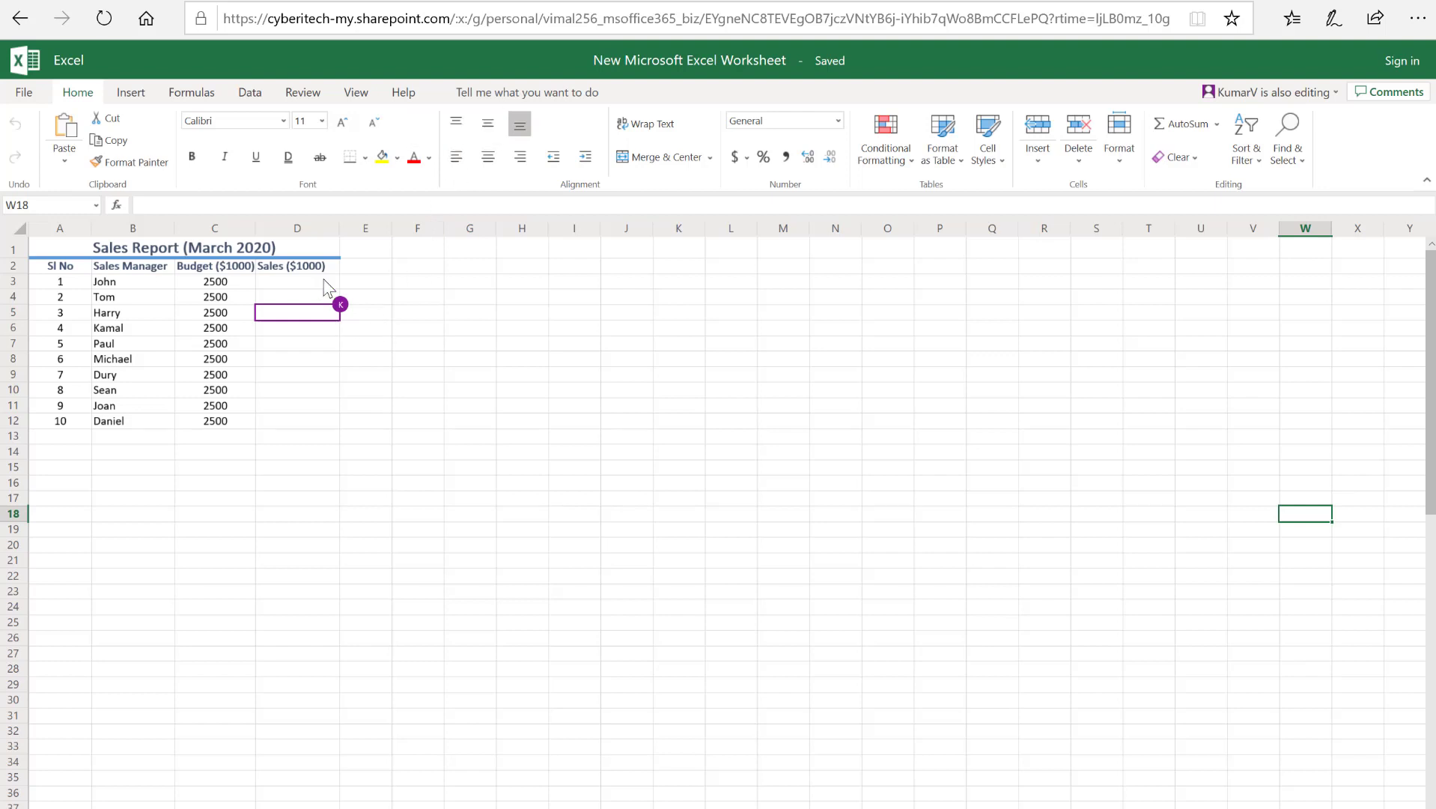
# - Select D5 in the web sheet and maximise desktop Excel to see the co-author avatar
pyautogui.click(286, 322)
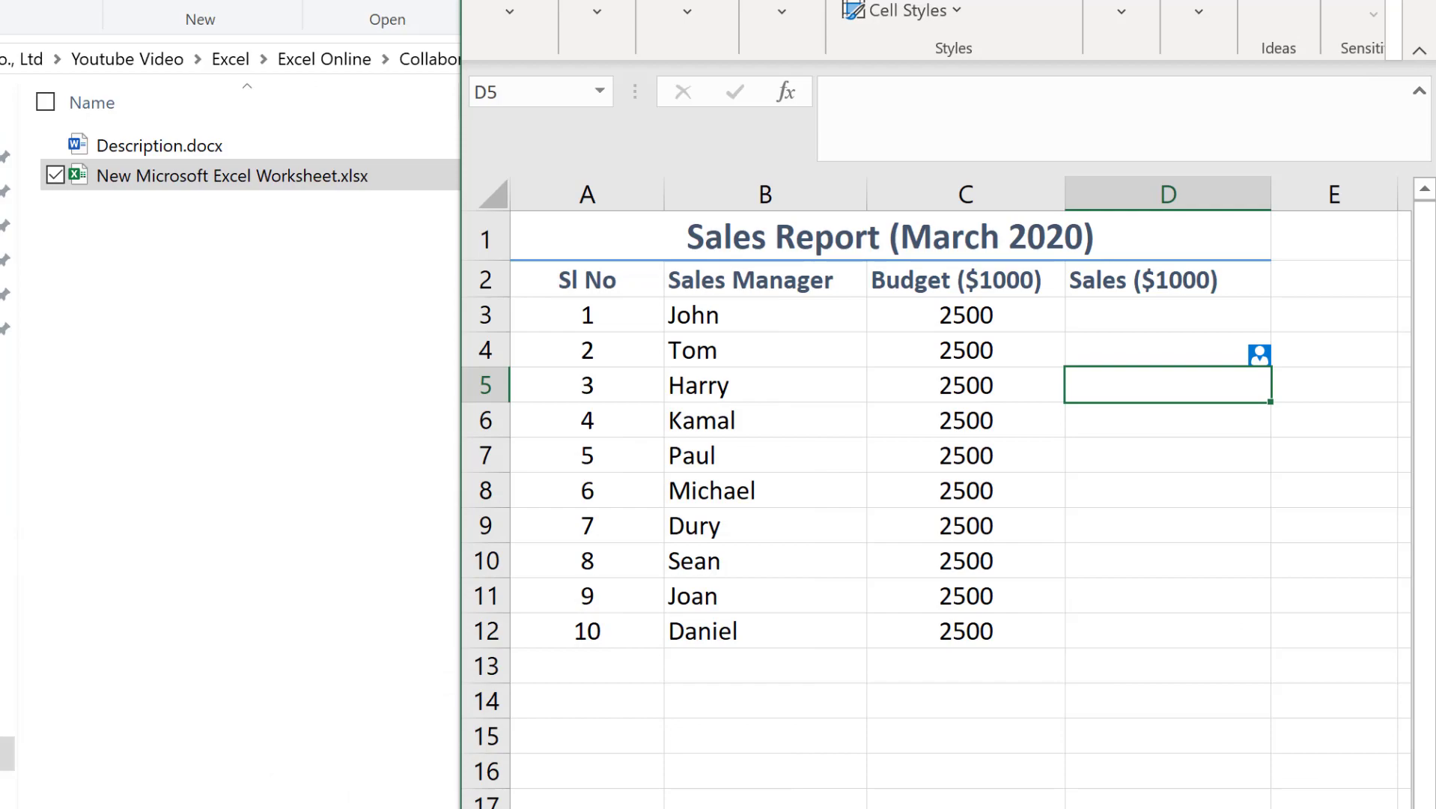
pyautogui.press('super+Up')
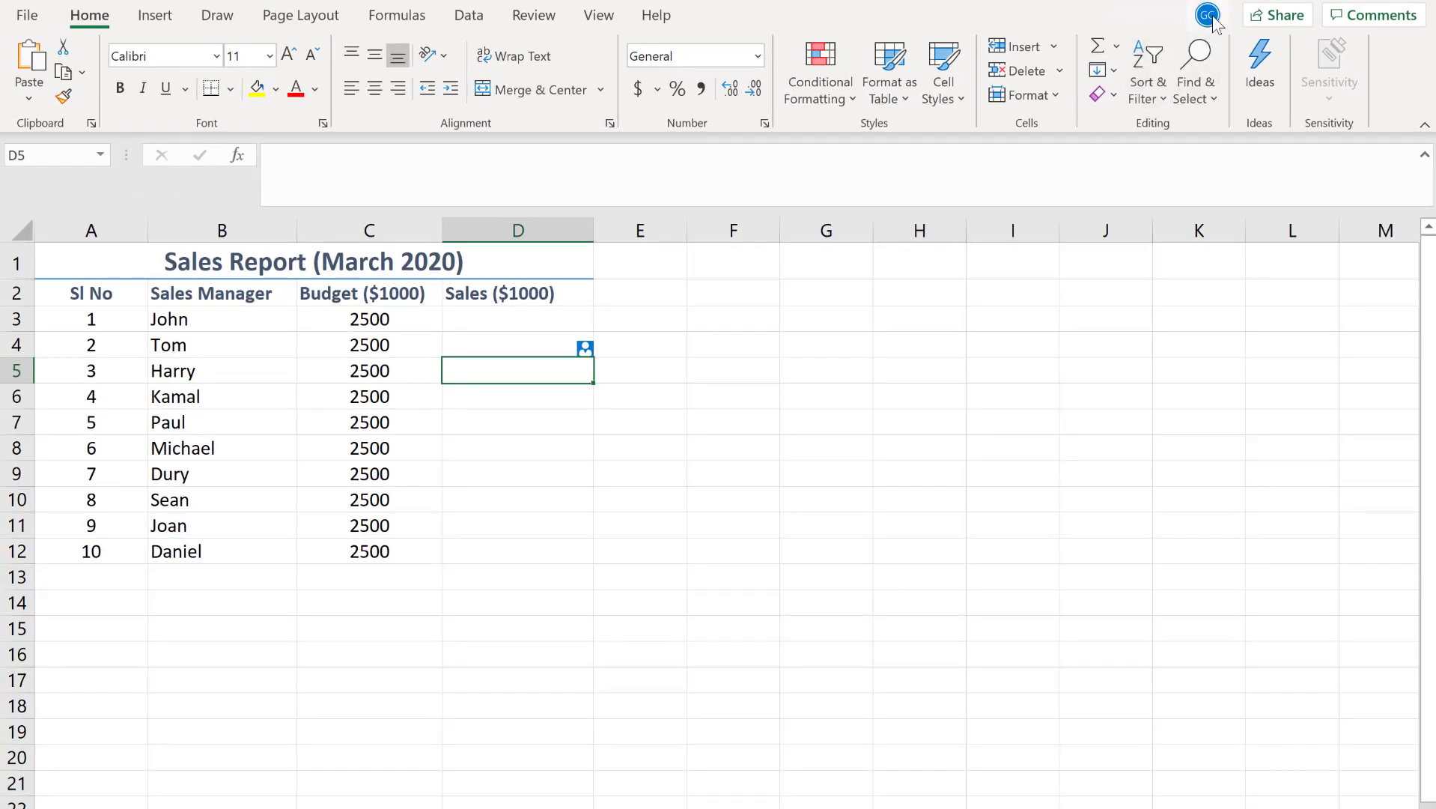
pyautogui.moveTo(1216, 24)
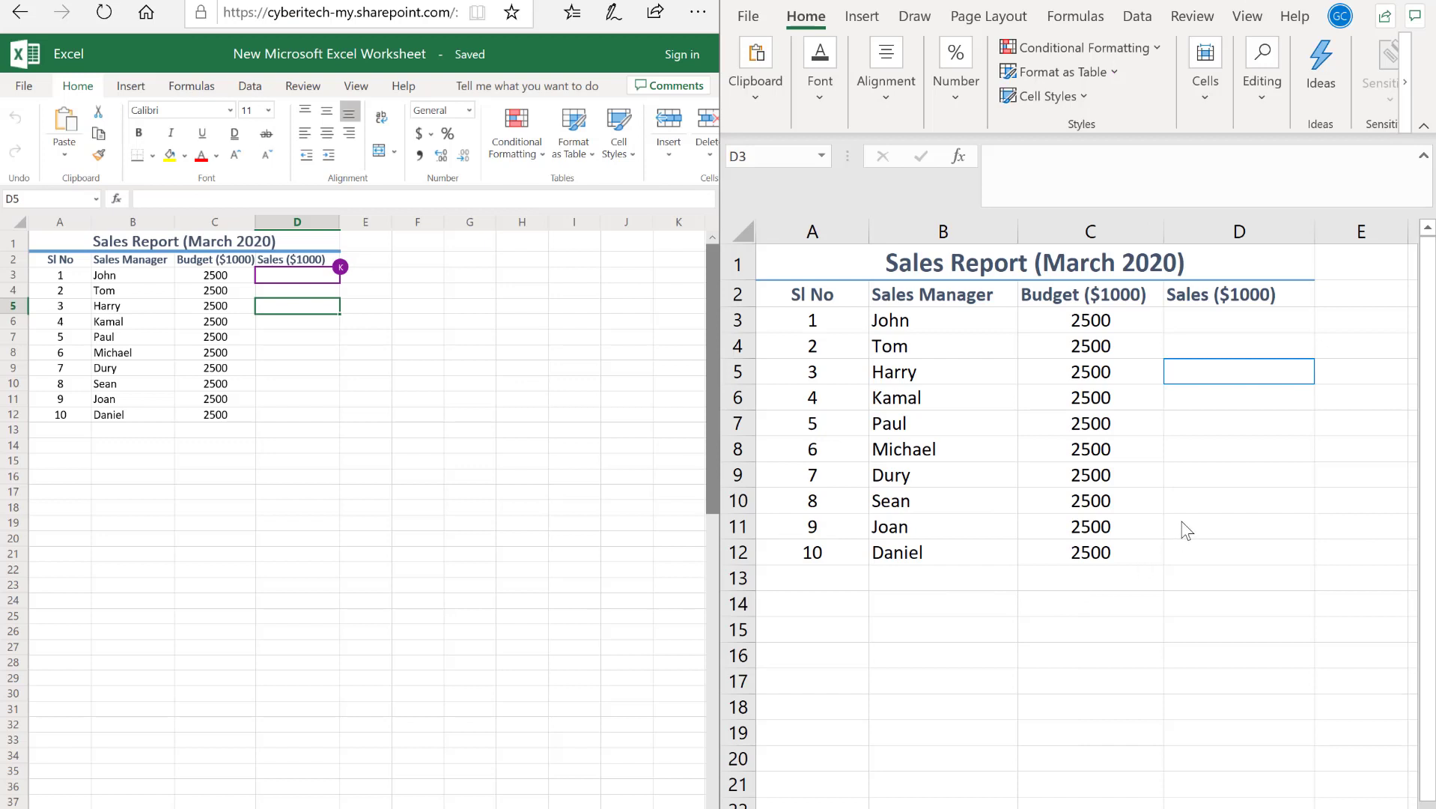
# - Enter Sales values 1000 in D3 and 2888 in D8 in desktop Excel
pyautogui.click(1240, 330)
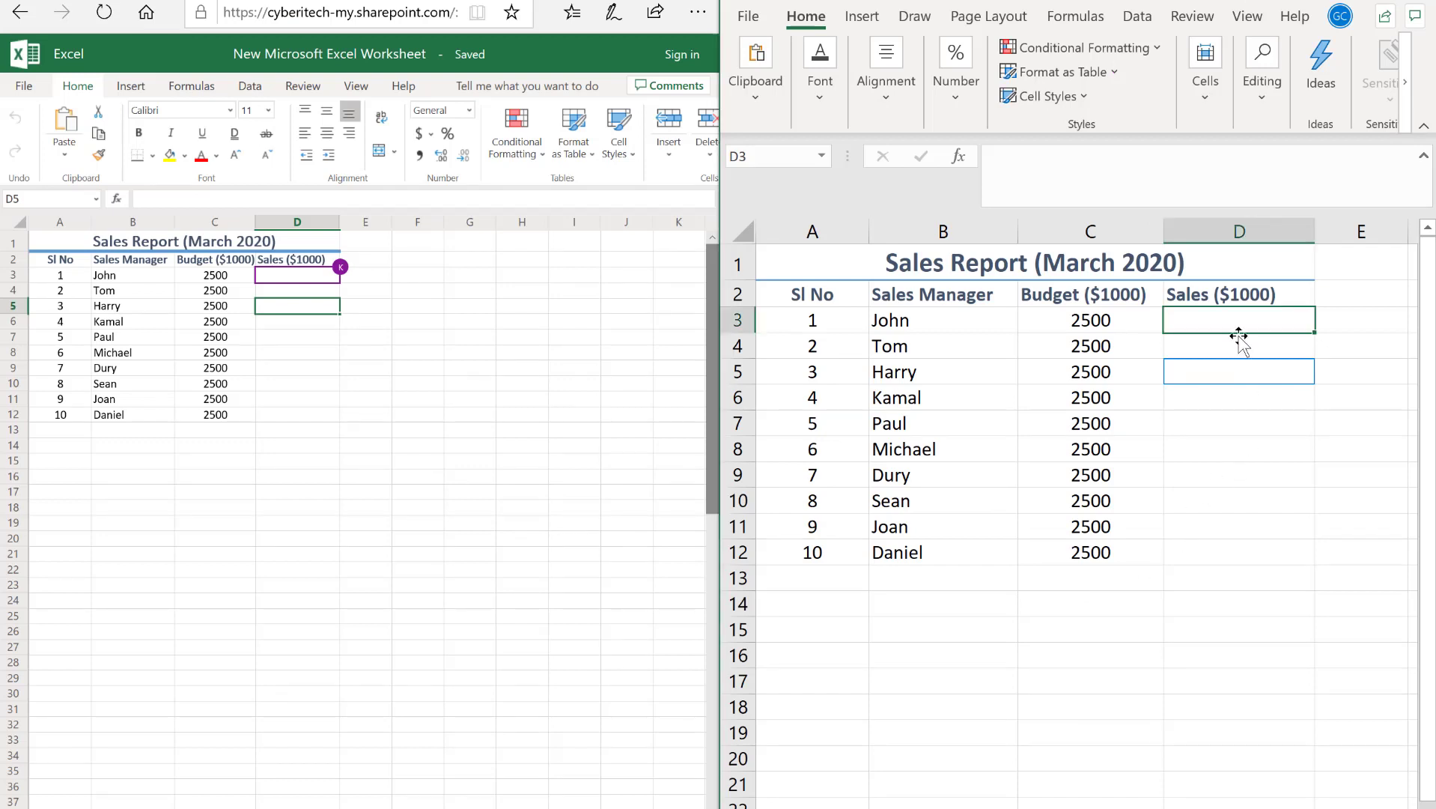
pyautogui.write('1000')
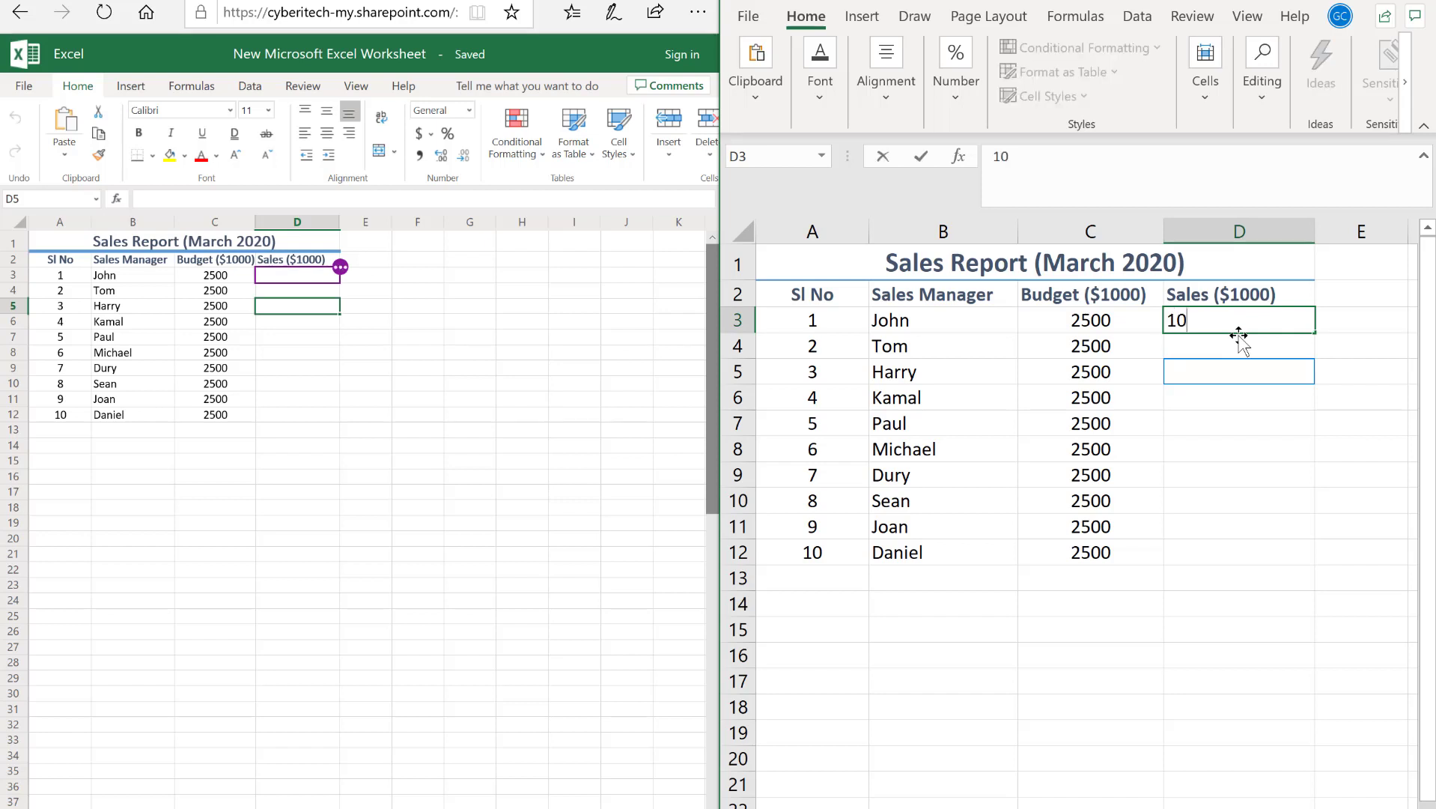
pyautogui.click(1230, 450)
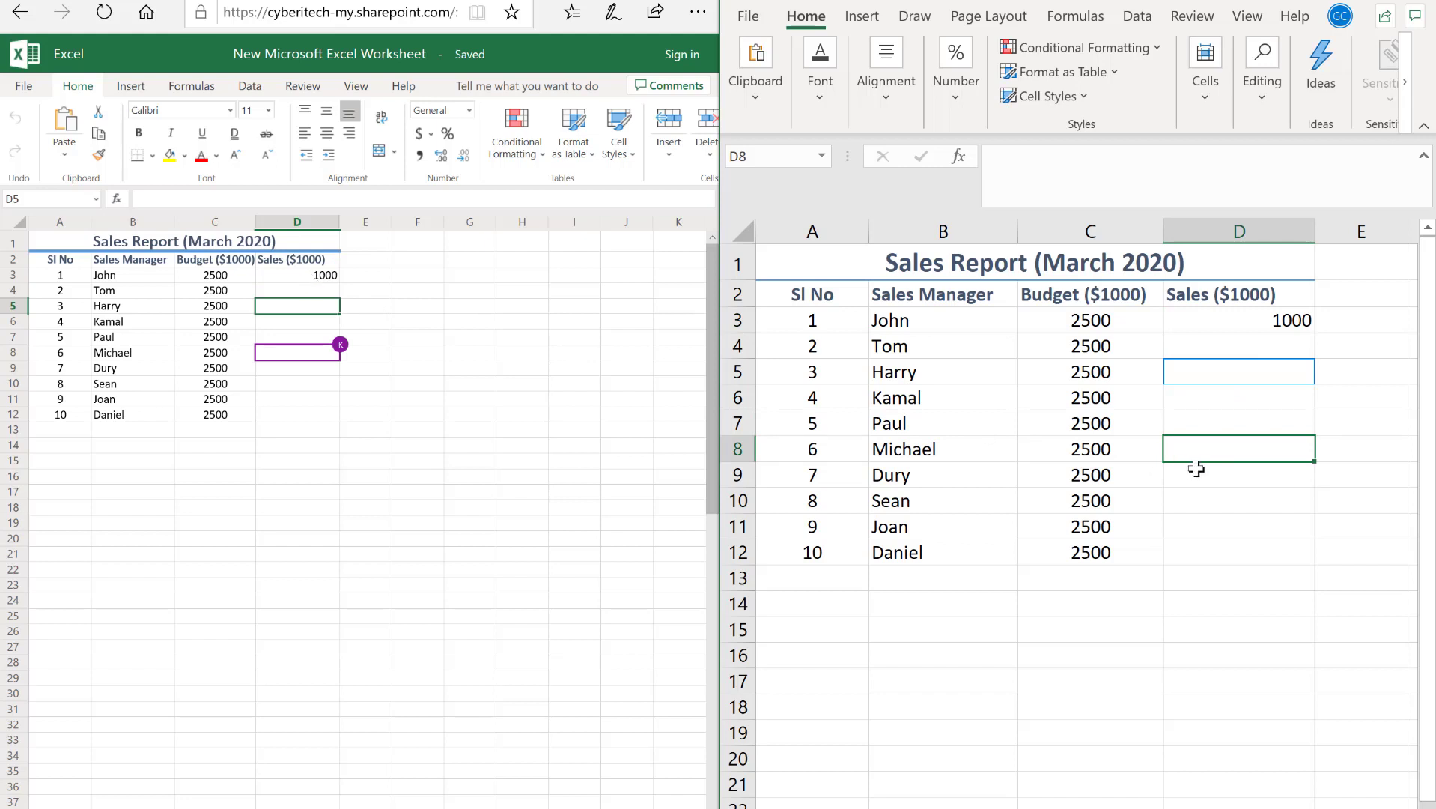
pyautogui.click(1255, 421)
pyautogui.click(1240, 444)
pyautogui.write('288')
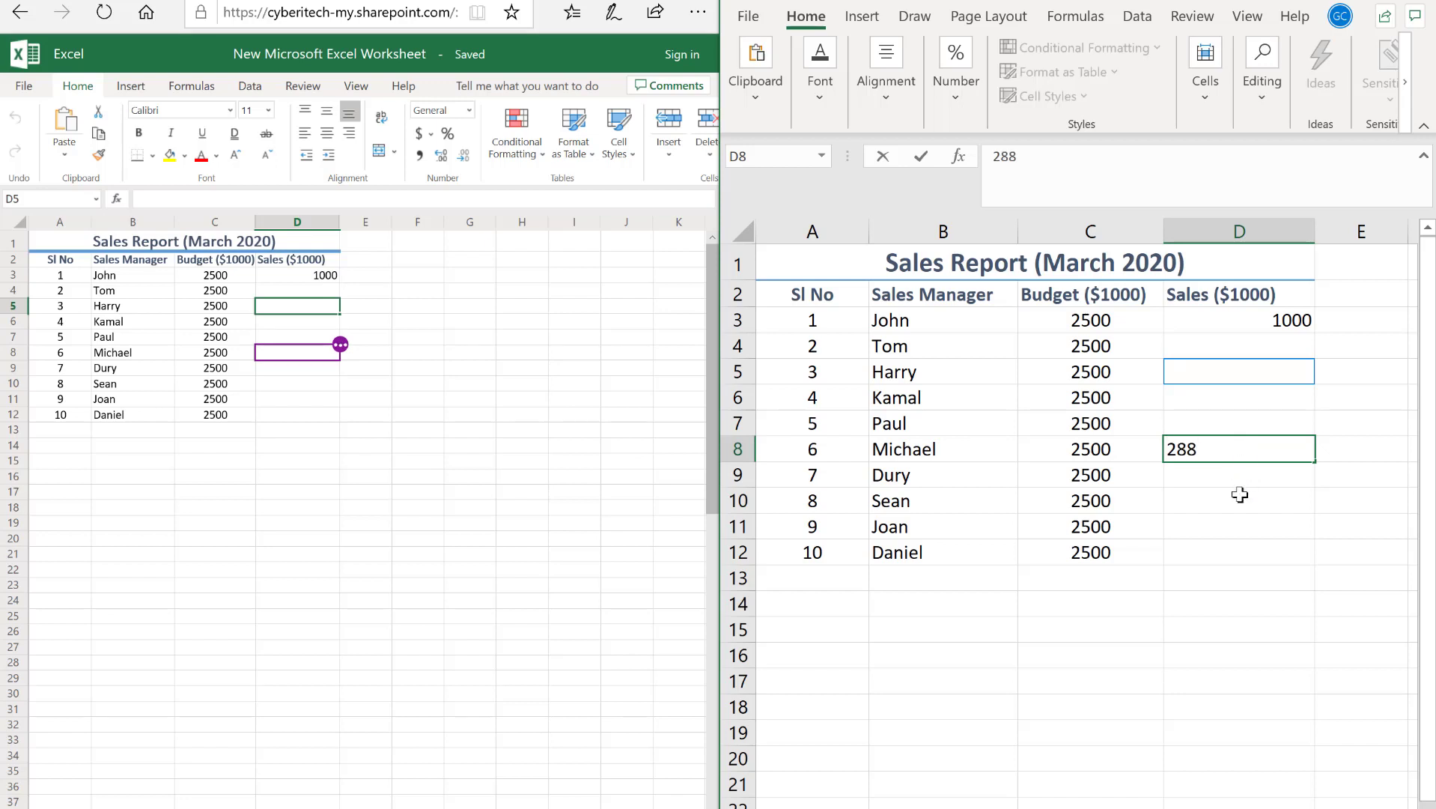
pyautogui.write('8')
pyautogui.click(1240, 495)
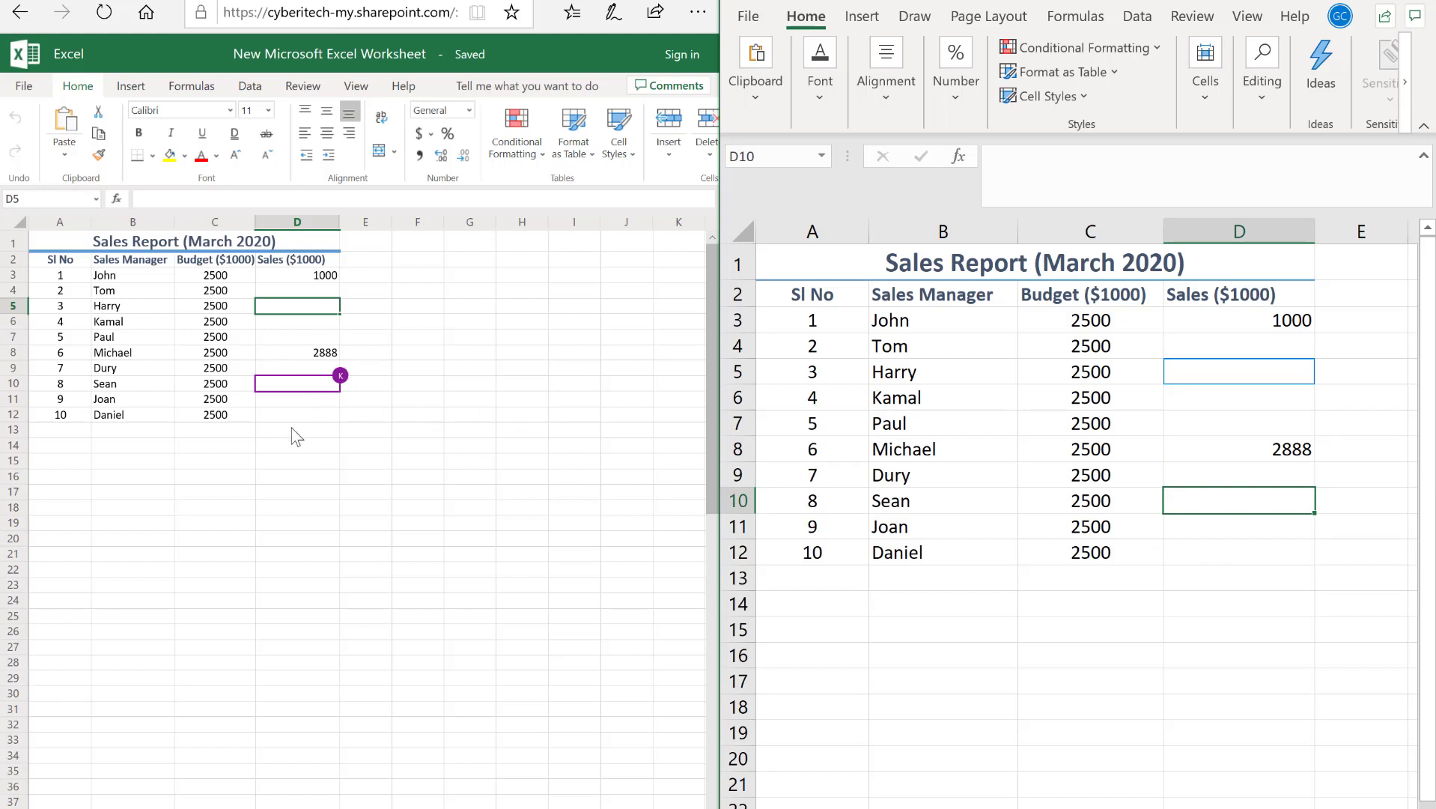
# - Enter 1500 in Sales cell D12 in the Excel Online copy
pyautogui.click(292, 416)
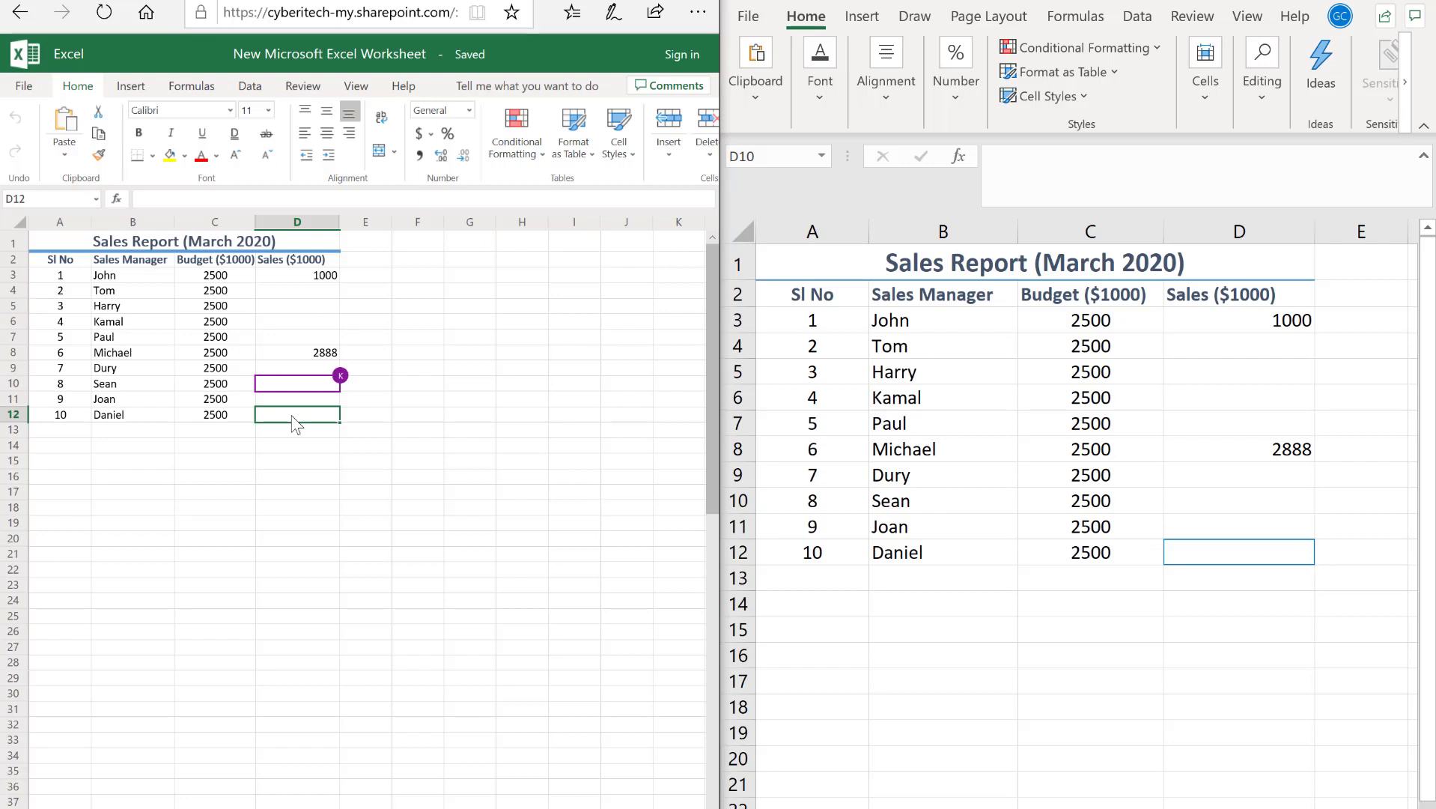
pyautogui.write('1500')
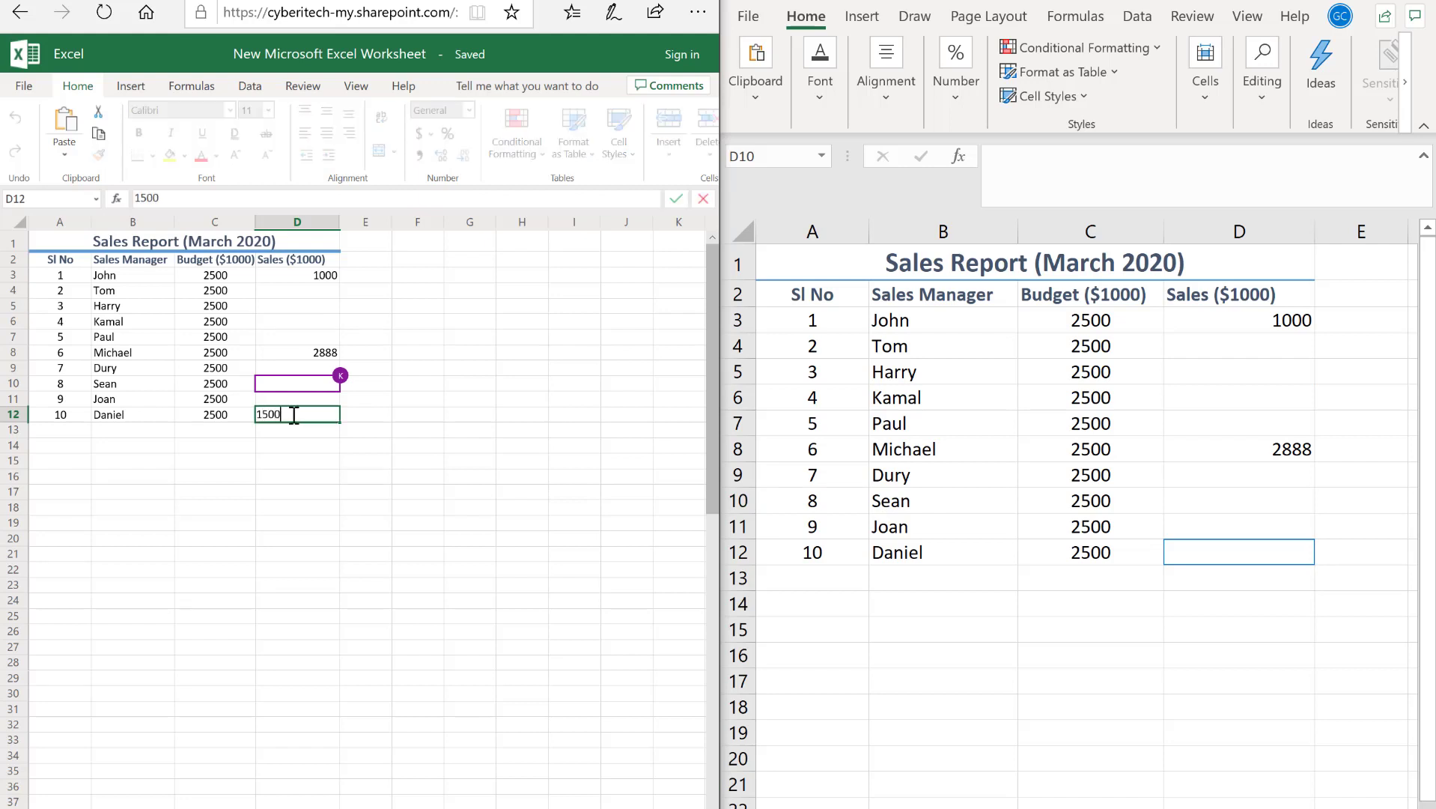
pyautogui.click(574, 439)
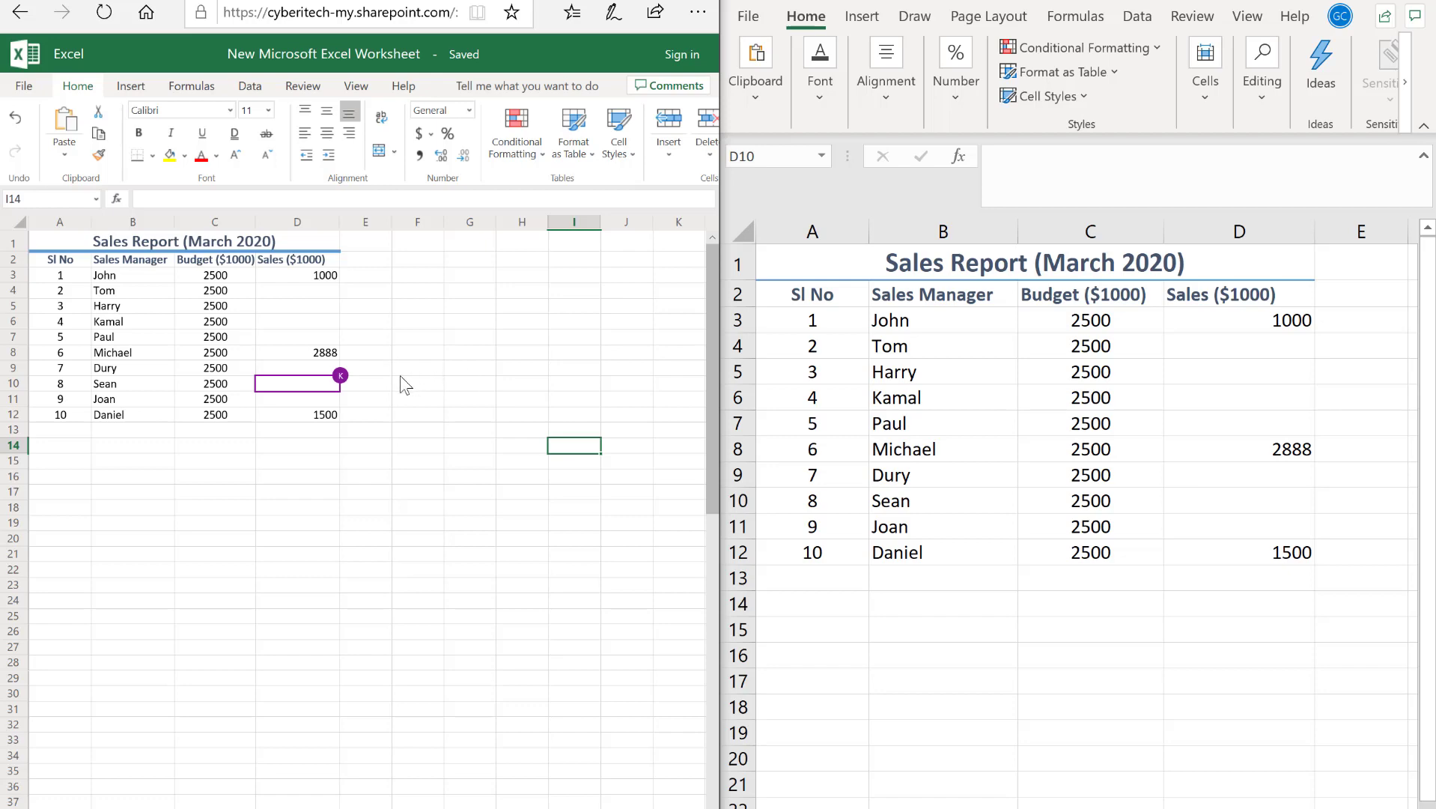
pyautogui.moveTo(341, 372)
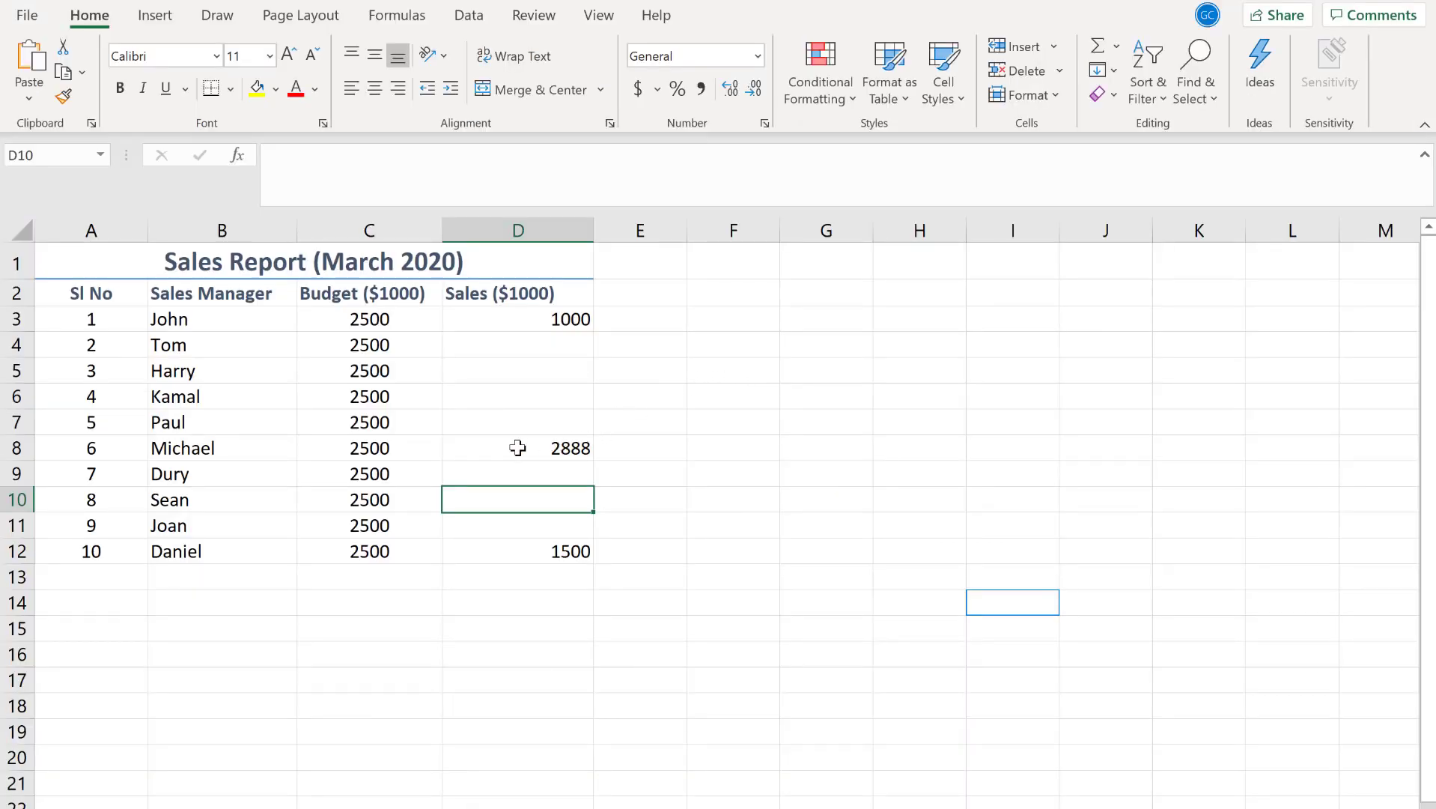
# - Post a new comment on D5 asking that row's sales manager to please enter data
pyautogui.click(542, 372)
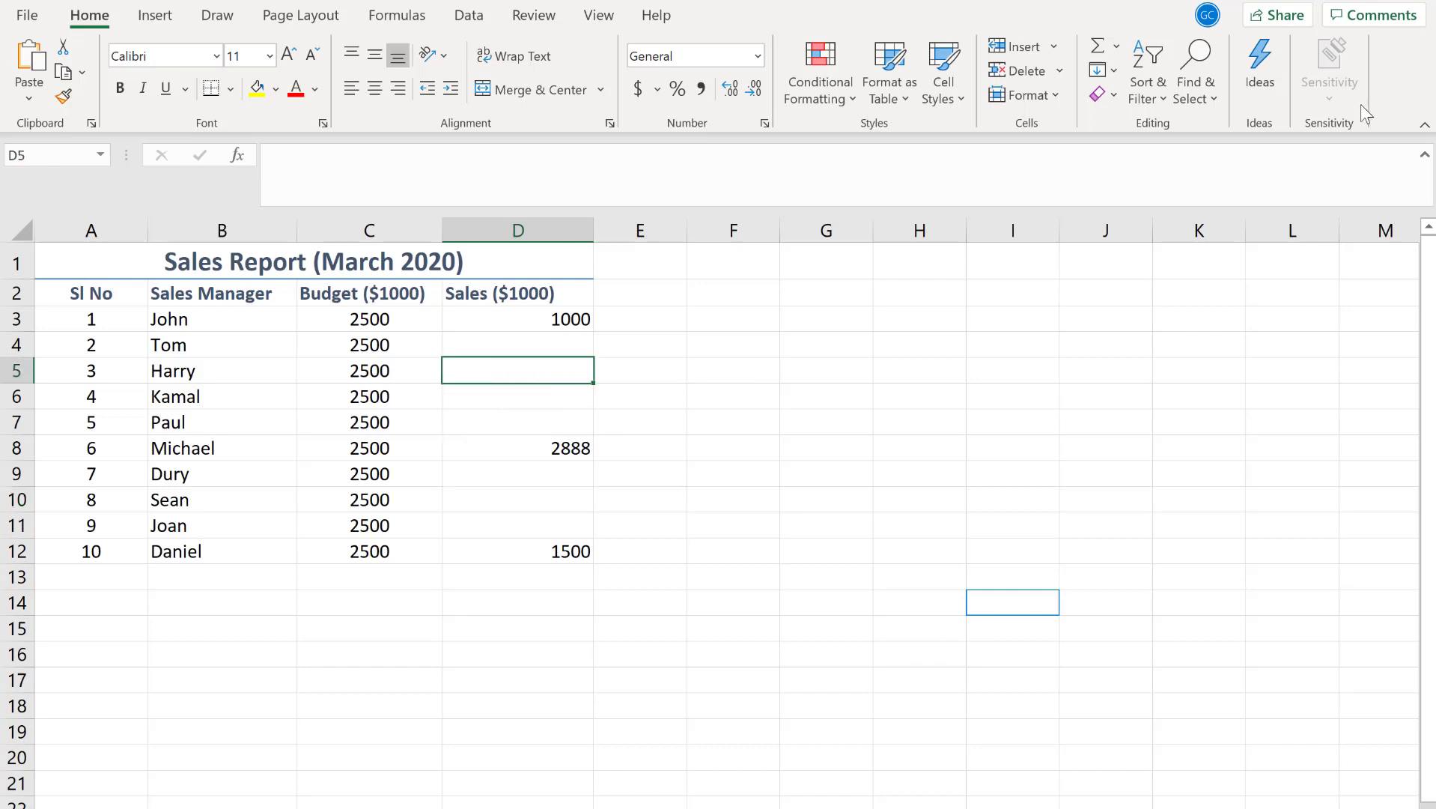
pyautogui.click(1369, 23)
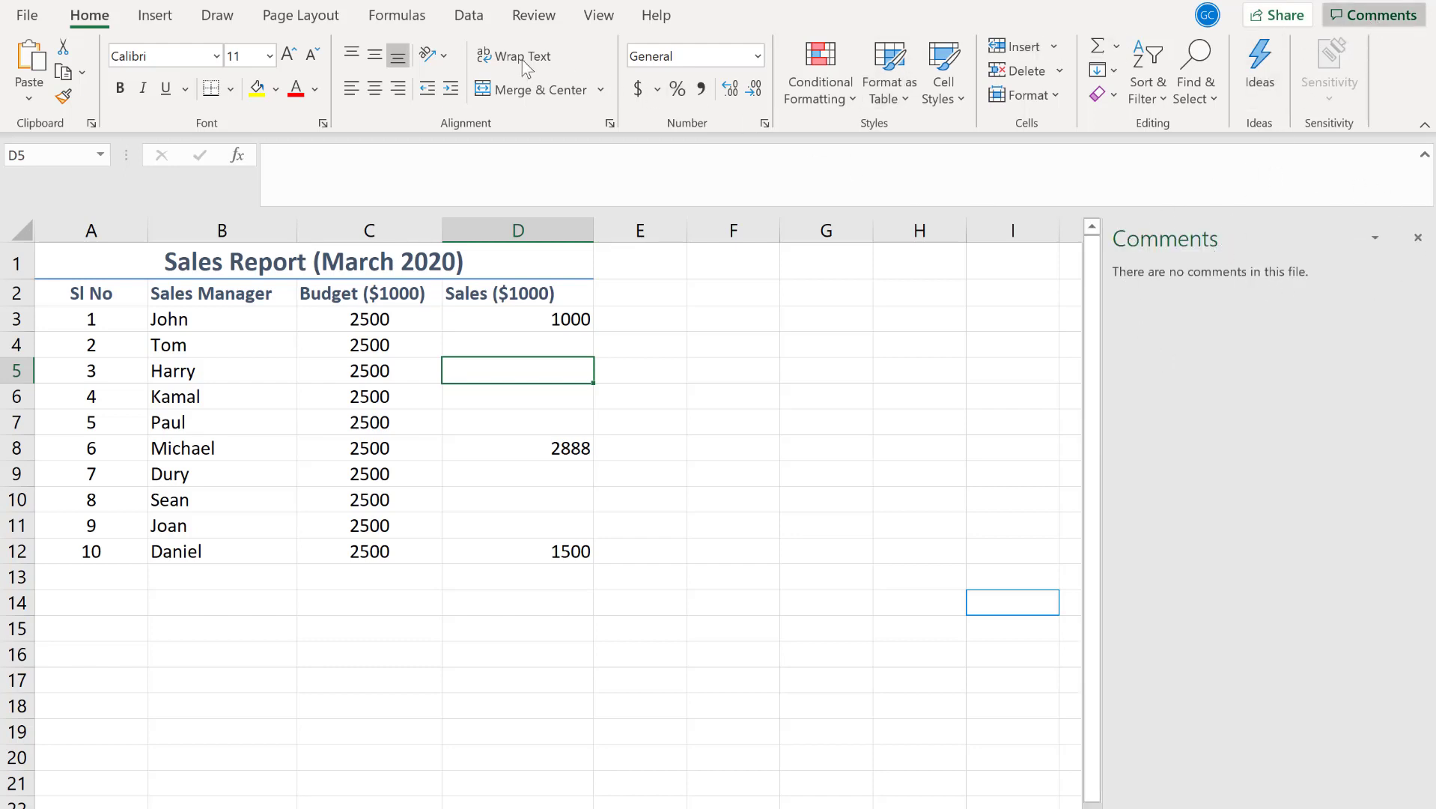
pyautogui.click(525, 18)
pyautogui.click(445, 63)
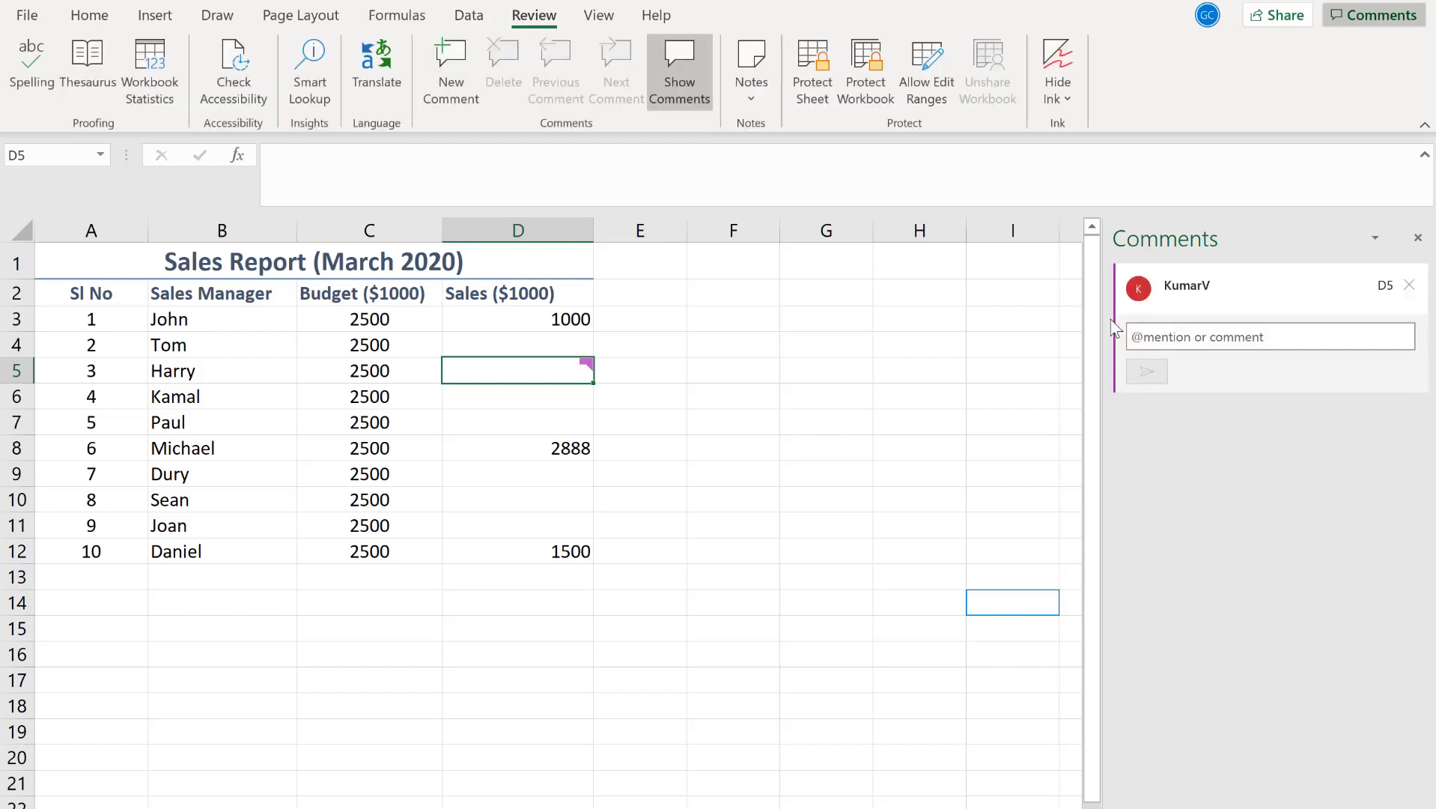
pyautogui.write('Harry')
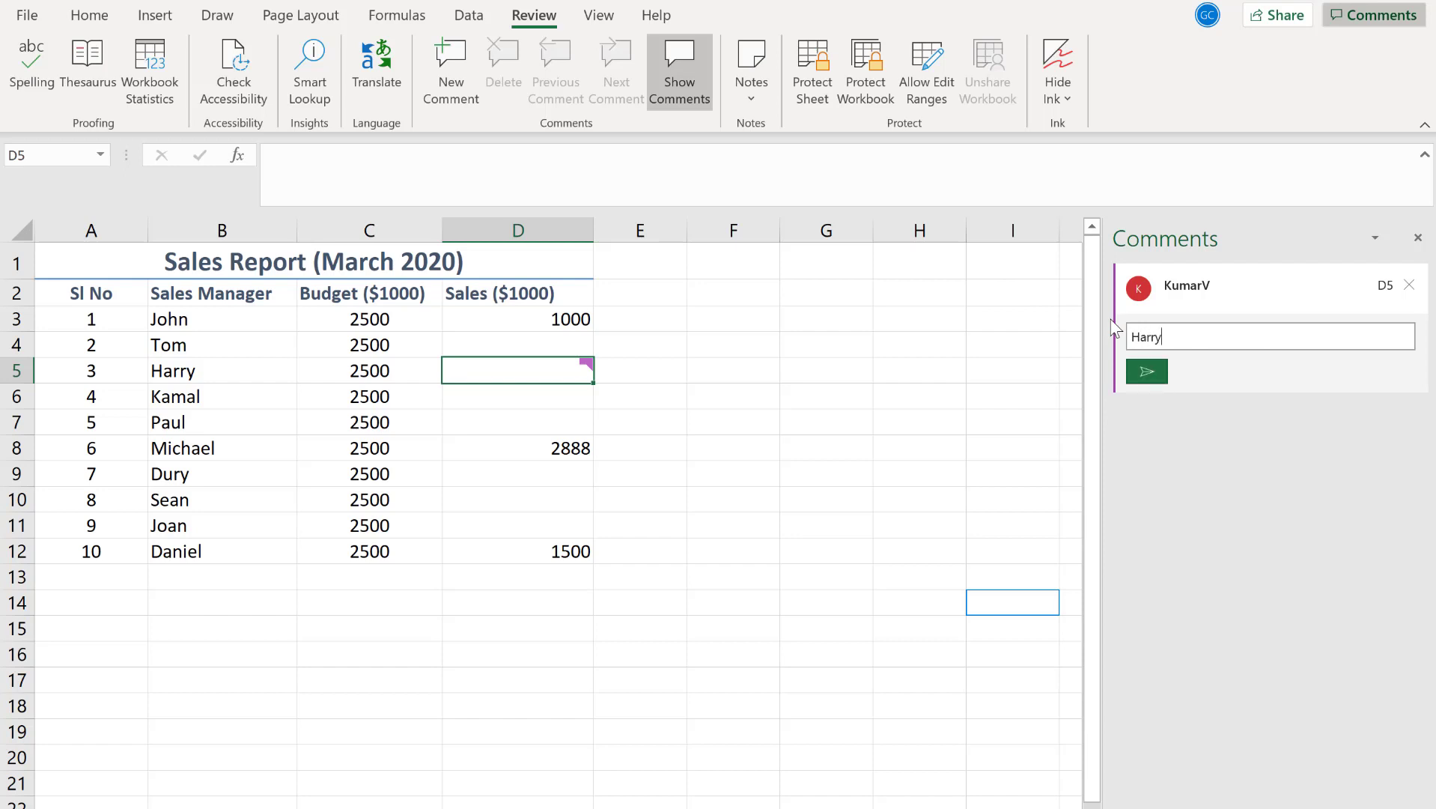
pyautogui.write(', Please enter data')
pyautogui.click(1148, 372)
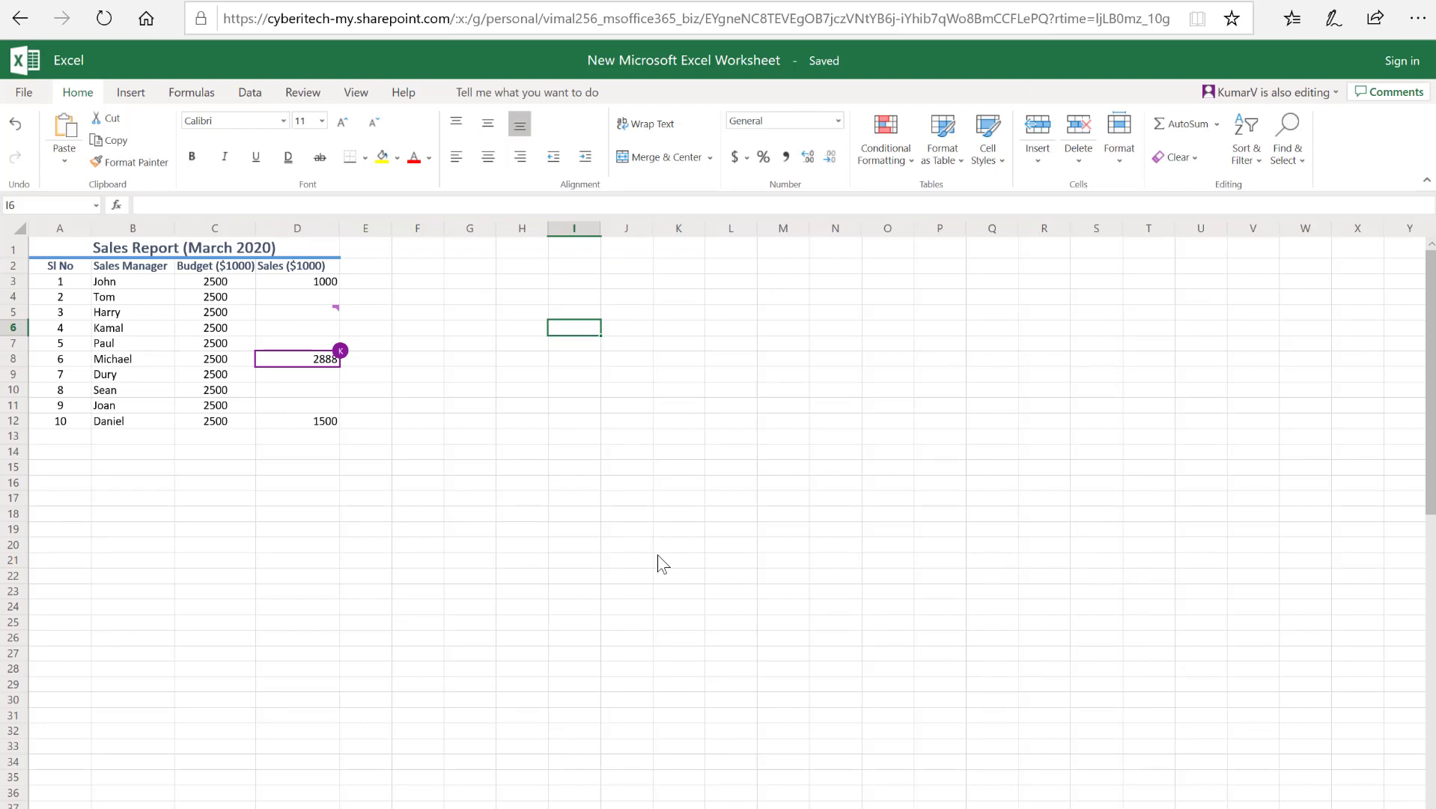
# - Reply 'Have done' to the D5 comment in Excel Online
pyautogui.click(319, 321)
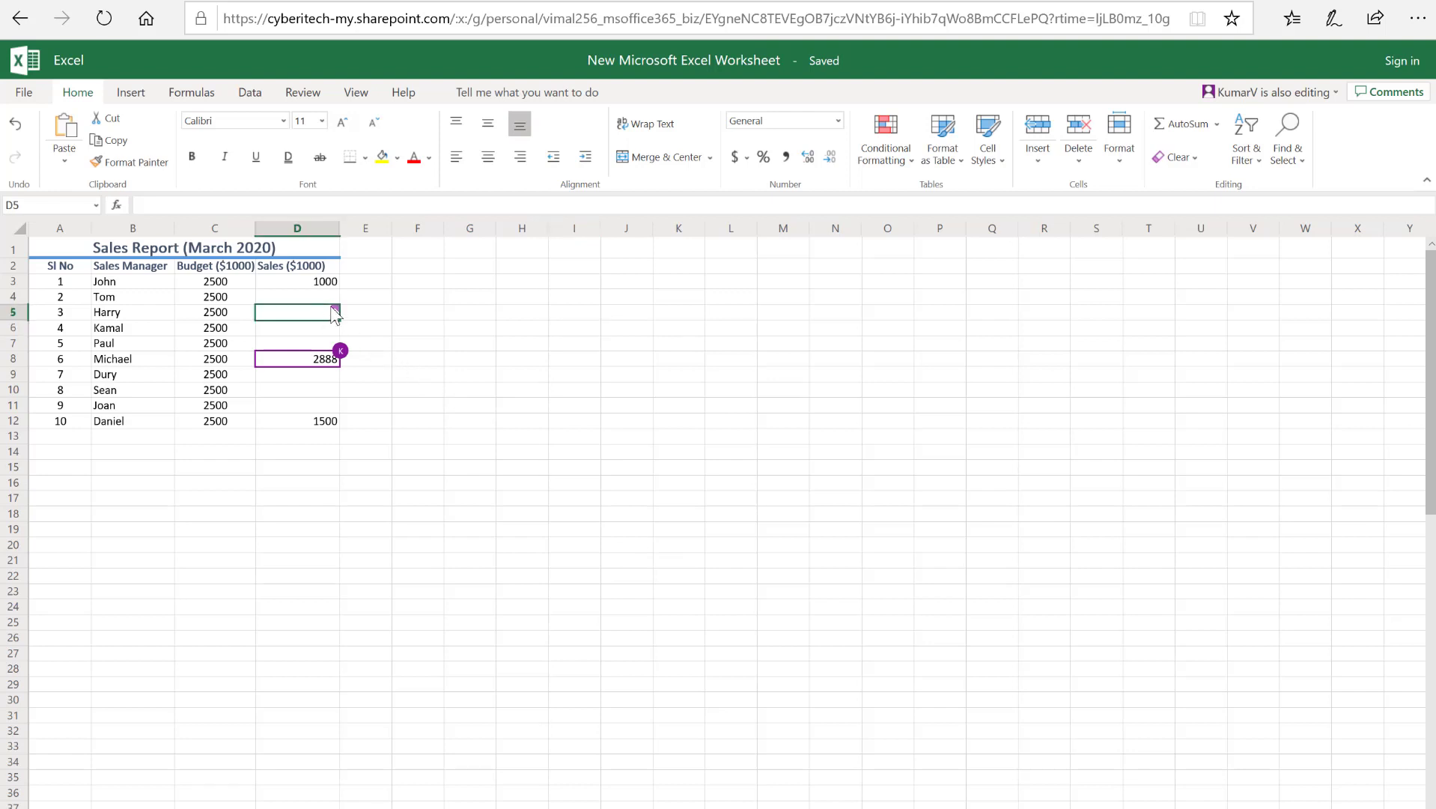
pyautogui.moveTo(333, 315)
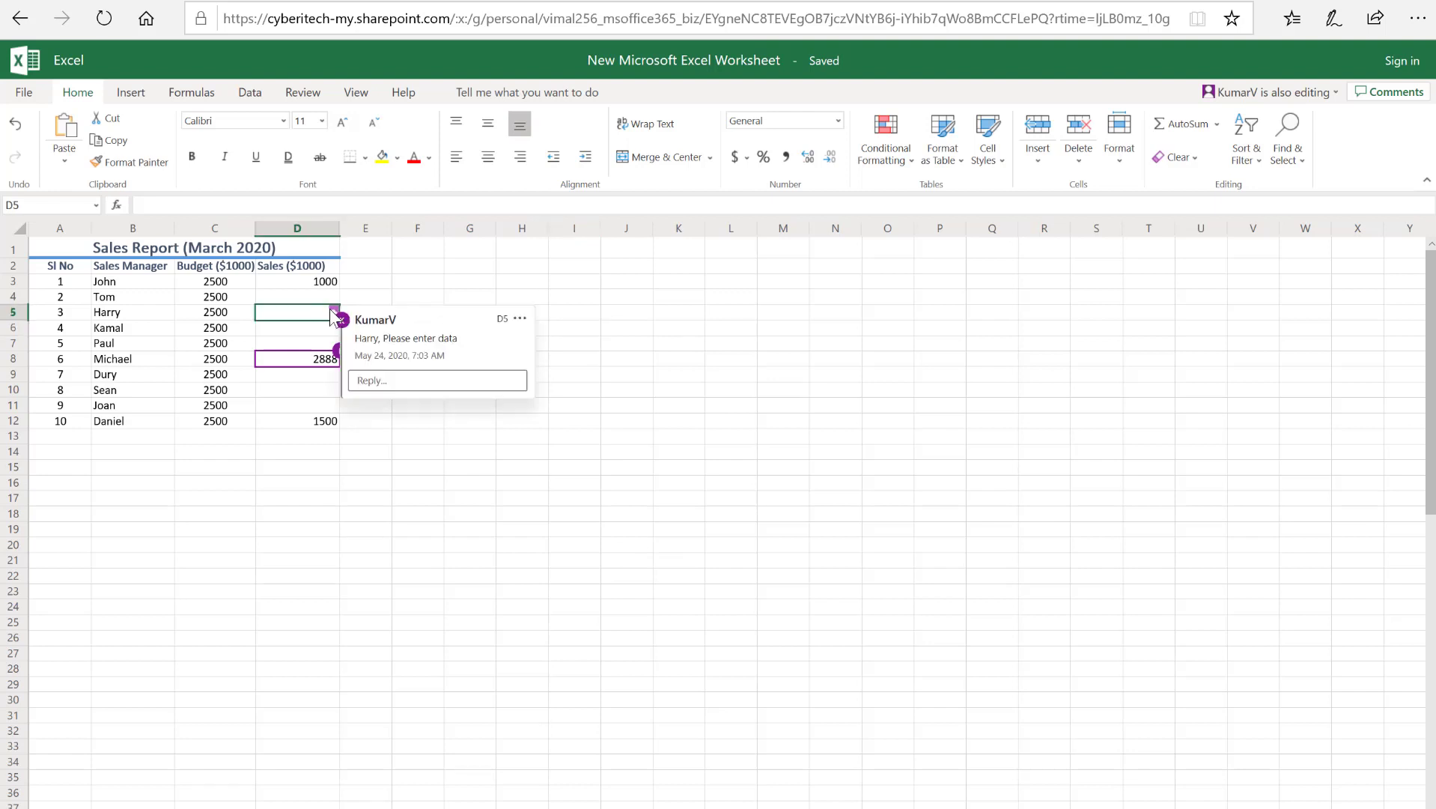
pyautogui.click(371, 380)
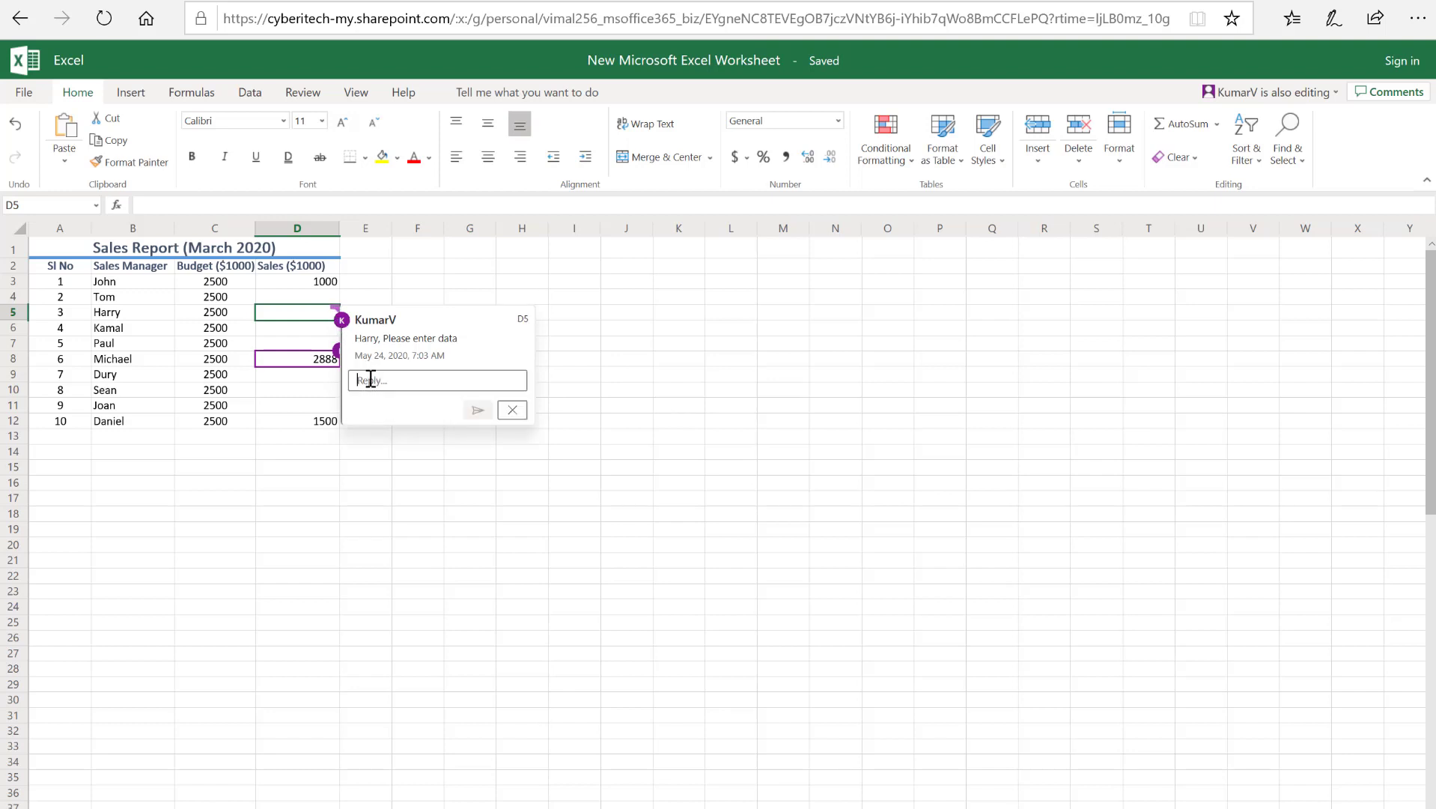
pyautogui.write('Have done')
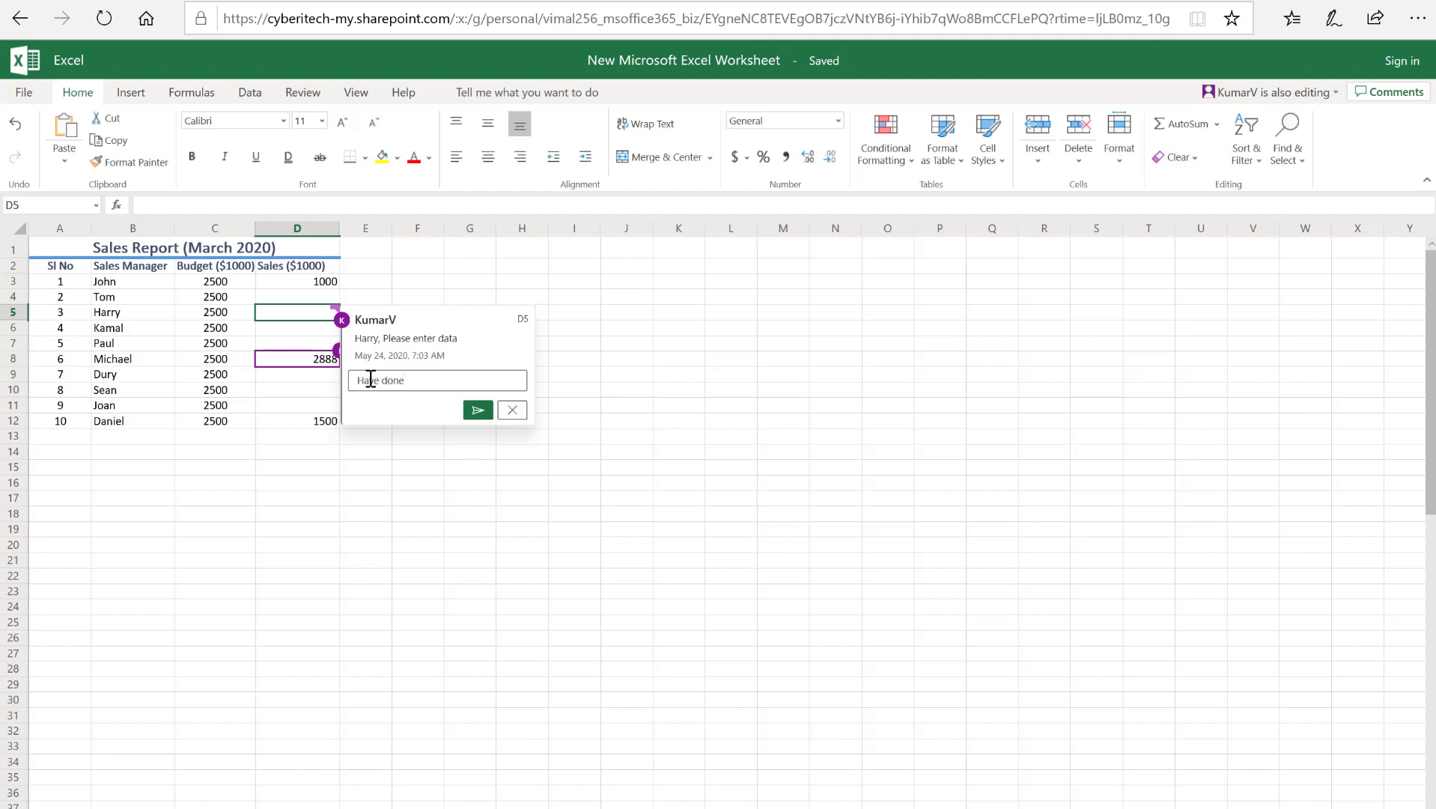
pyautogui.click(477, 410)
# - Enter 1000 in cell D5 and reselect it to view the comment thread
pyautogui.click(303, 317)
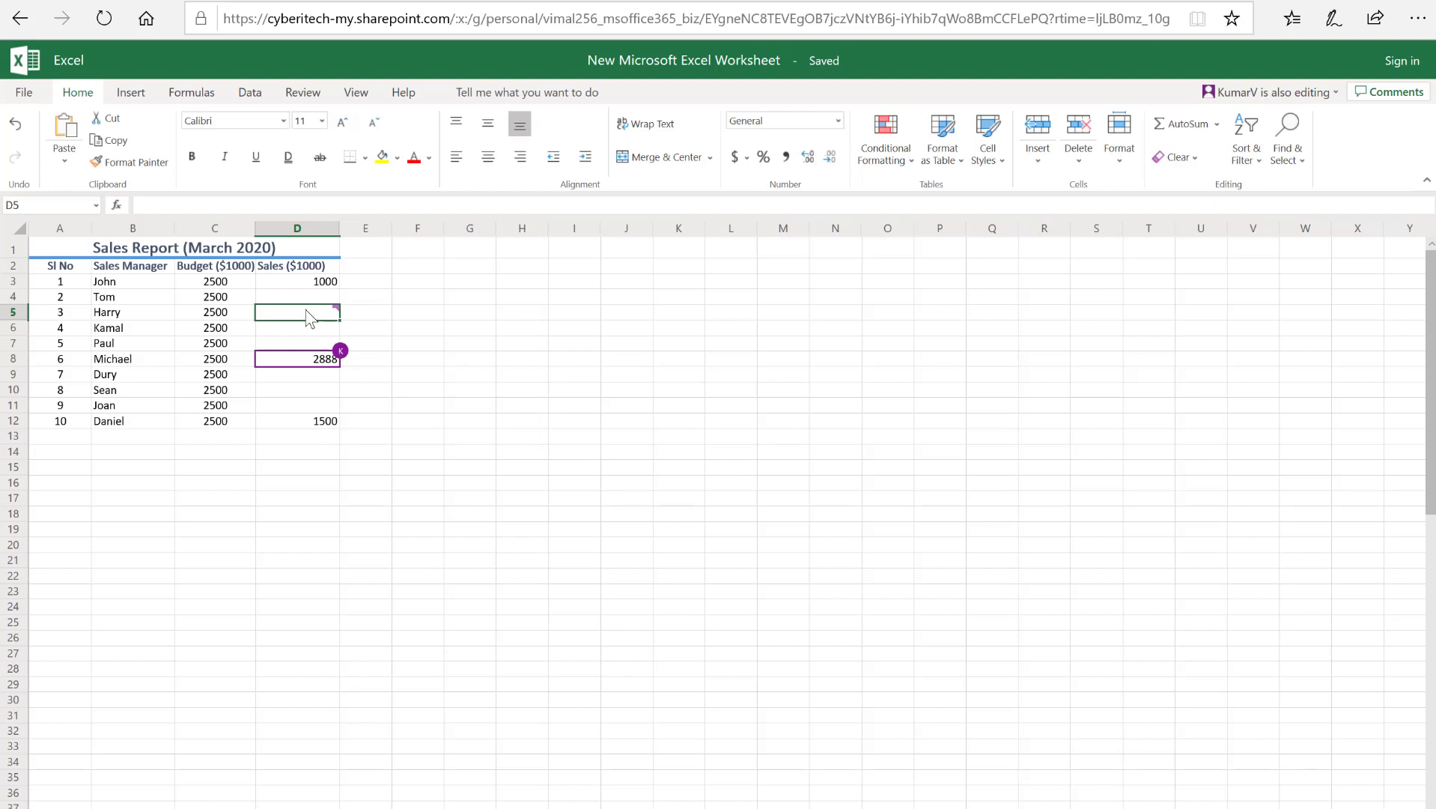
pyautogui.doubleClick(300, 314)
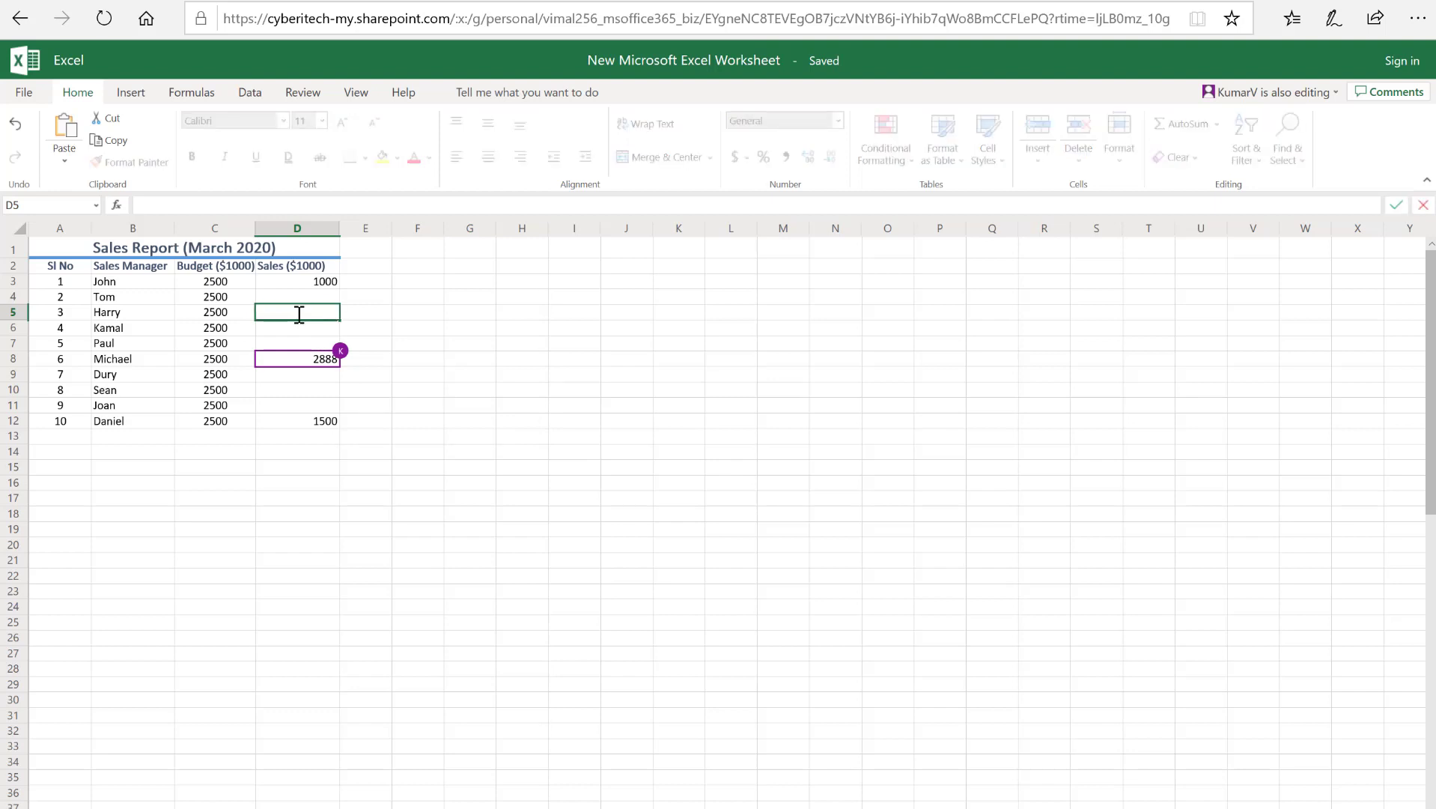
pyautogui.write('1000')
pyautogui.hotkey('shift', 'Return')
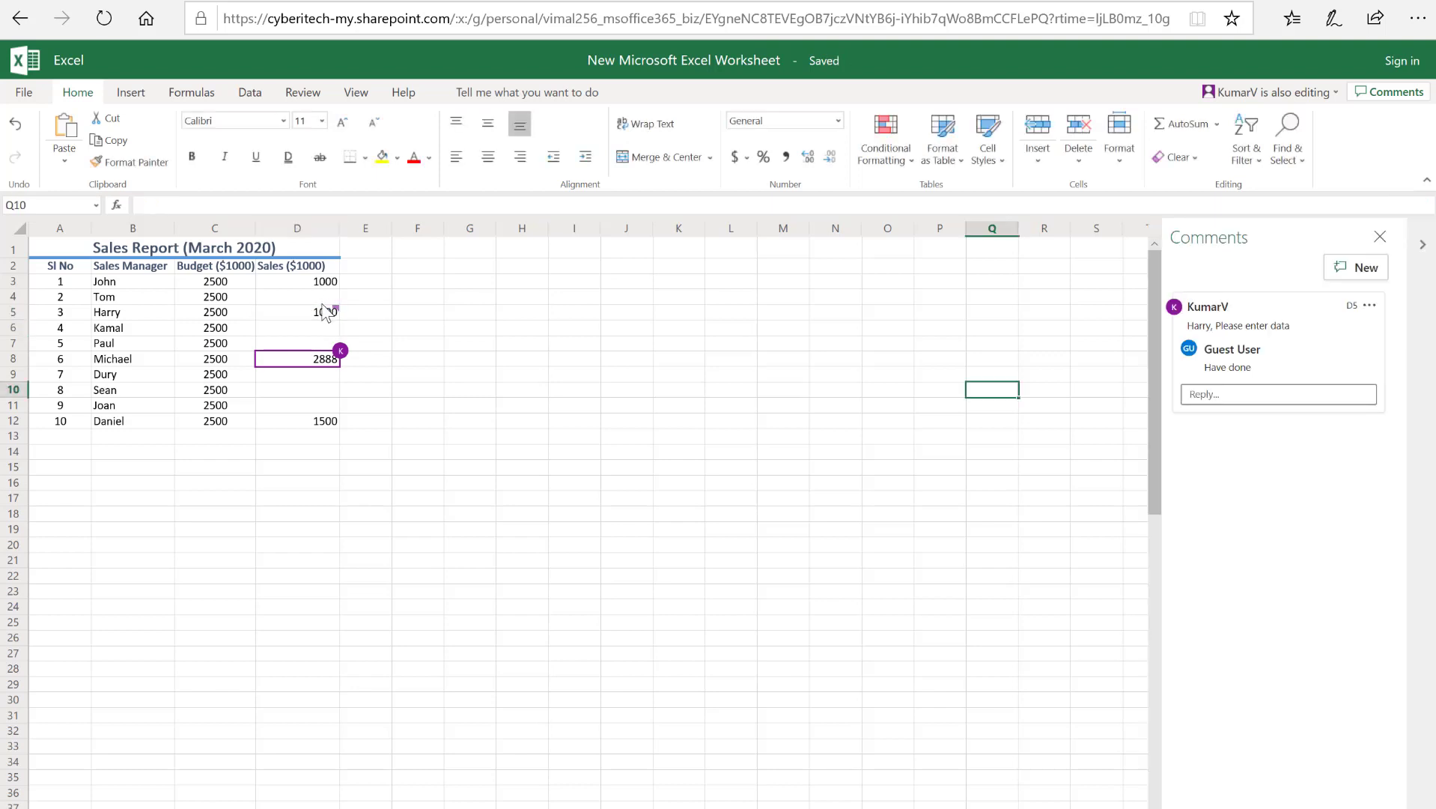
pyautogui.click(323, 312)
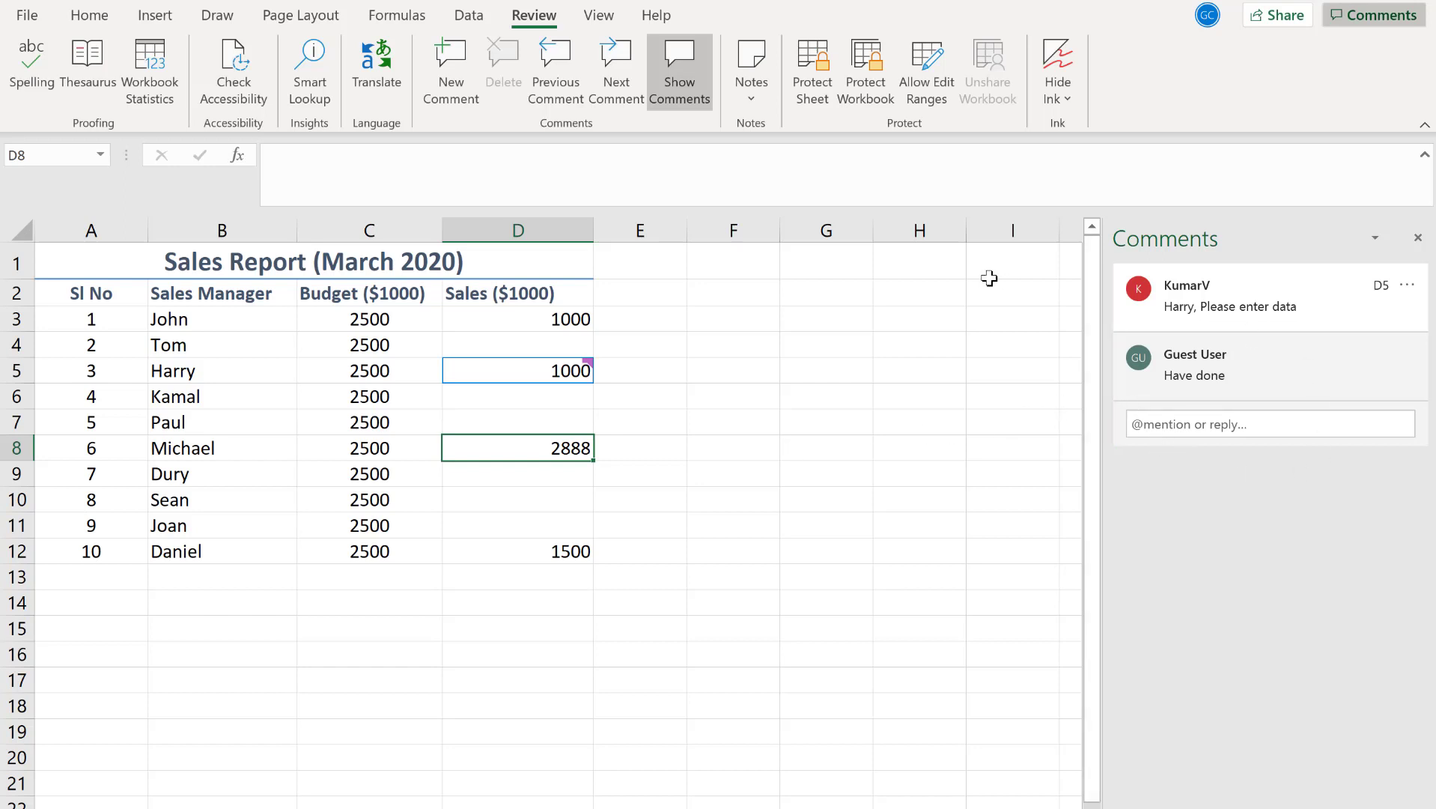
# - Delete the guest's reply, then the D5 comment itself via Review > Delete
pyautogui.click(786, 346)
pyautogui.click(1219, 369)
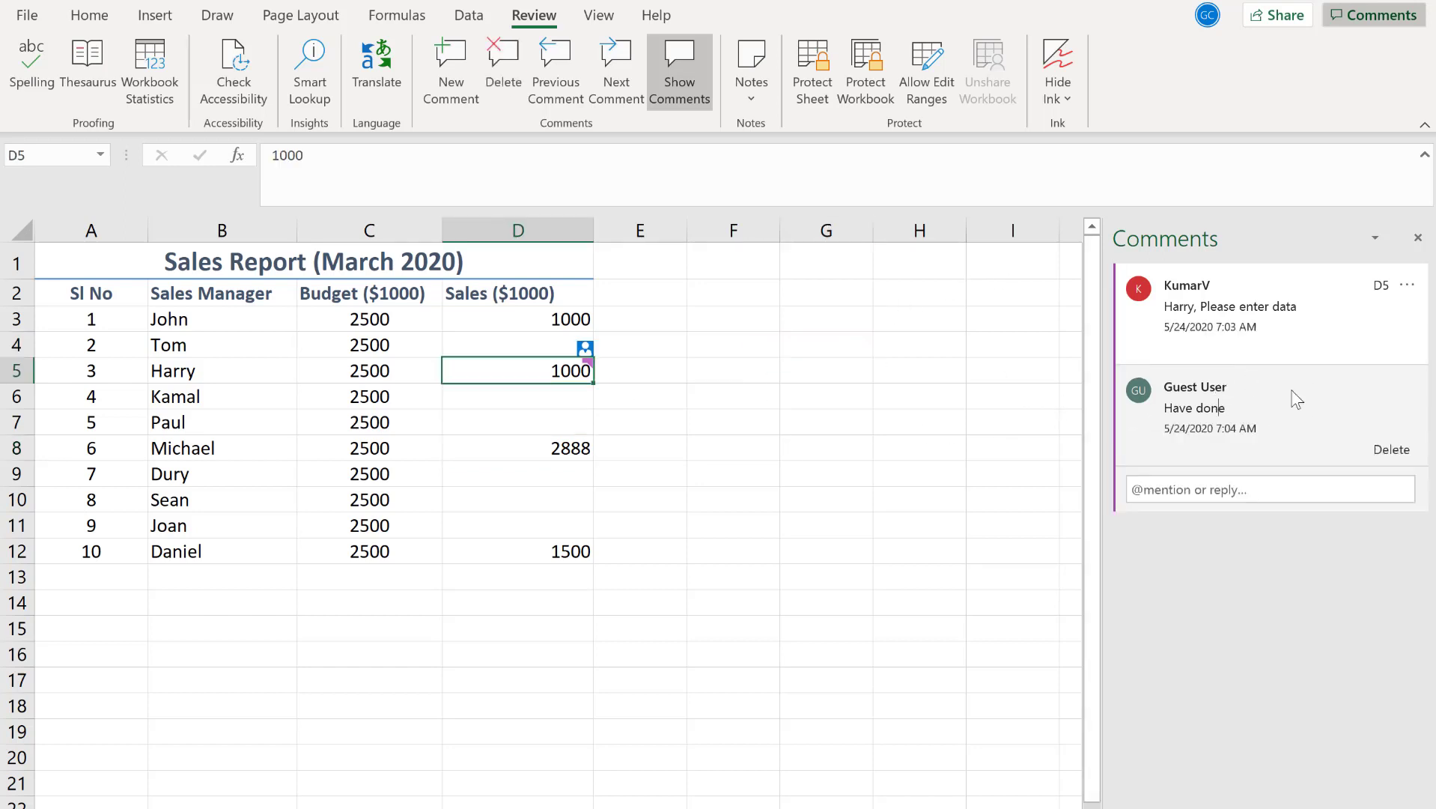
pyautogui.click(1391, 448)
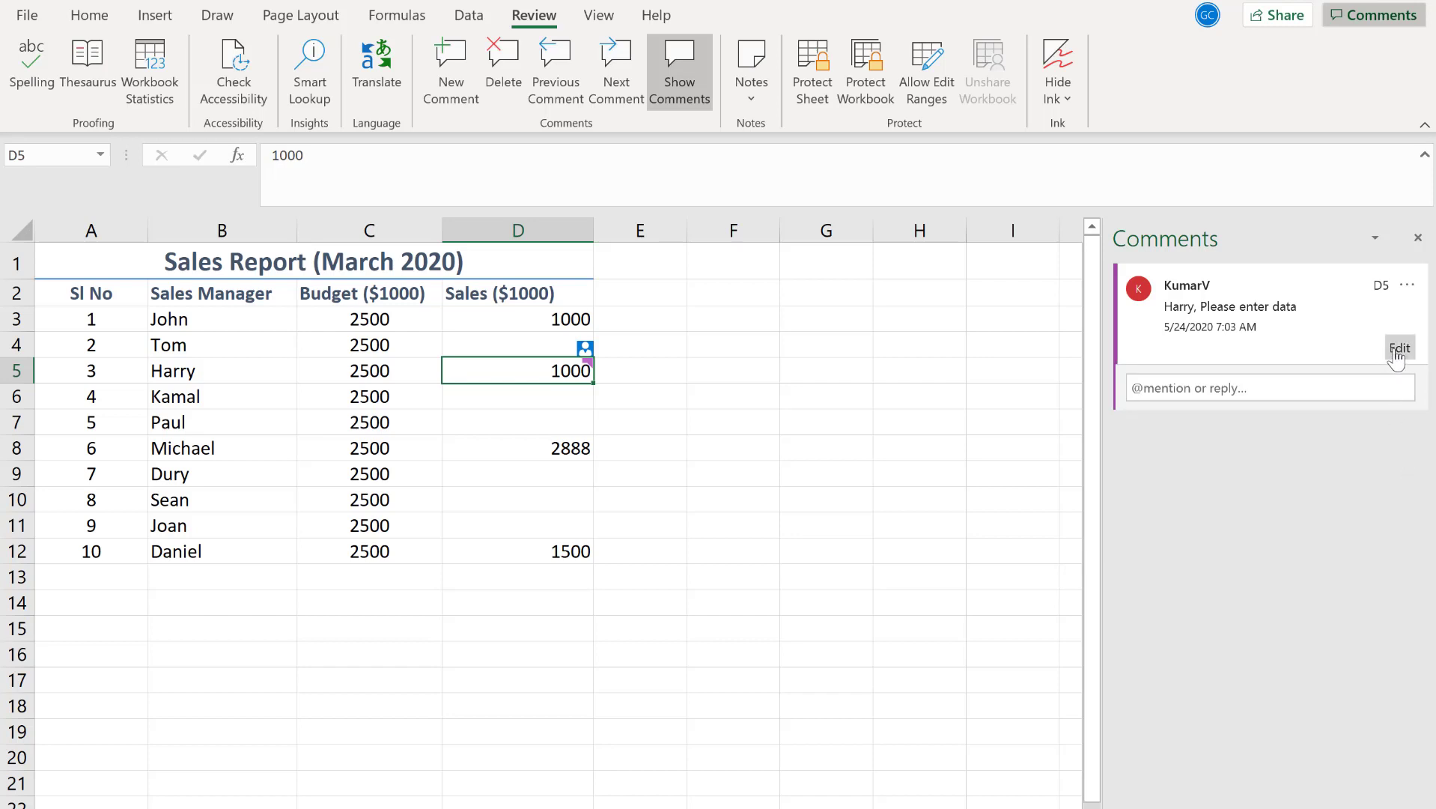
pyautogui.click(1394, 352)
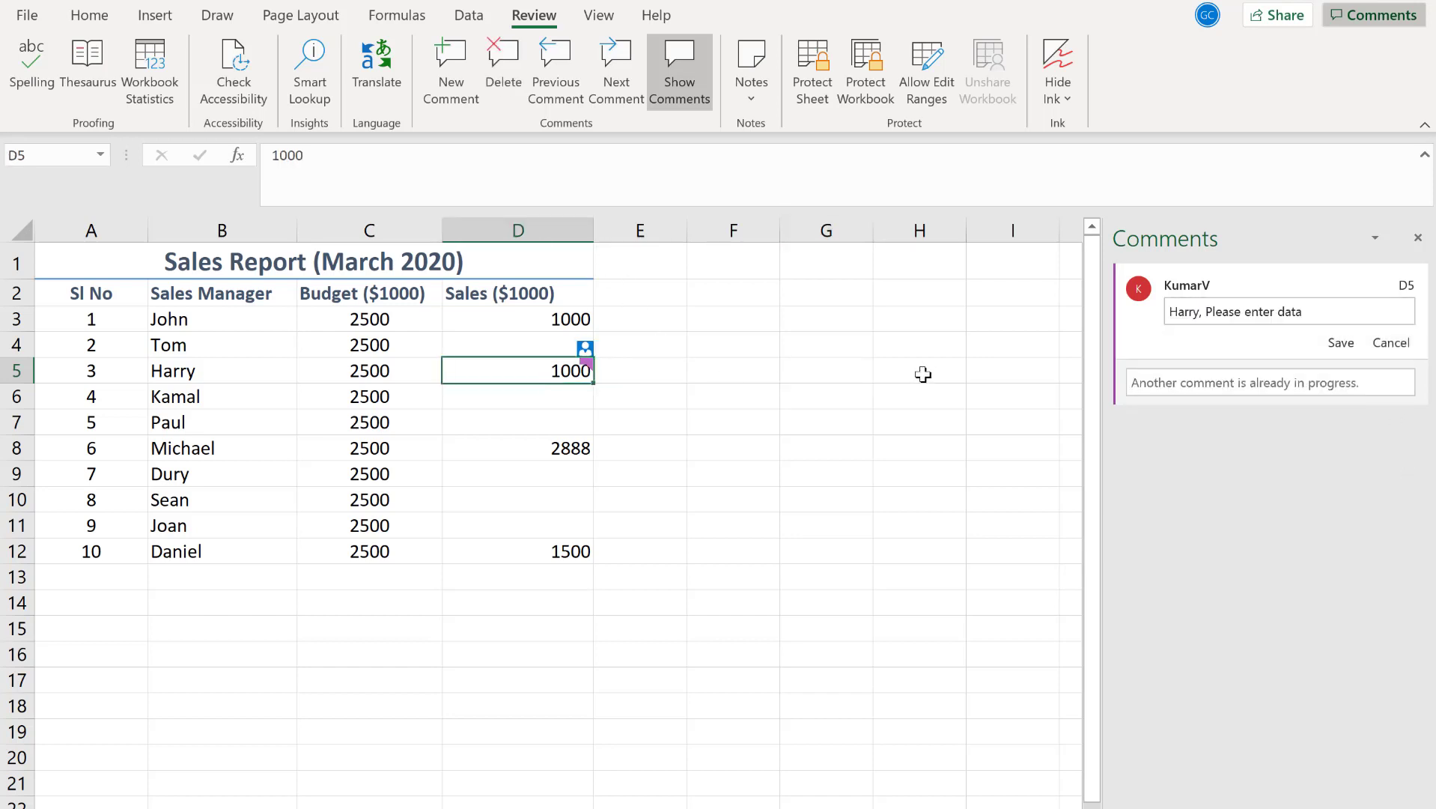
pyautogui.click(498, 80)
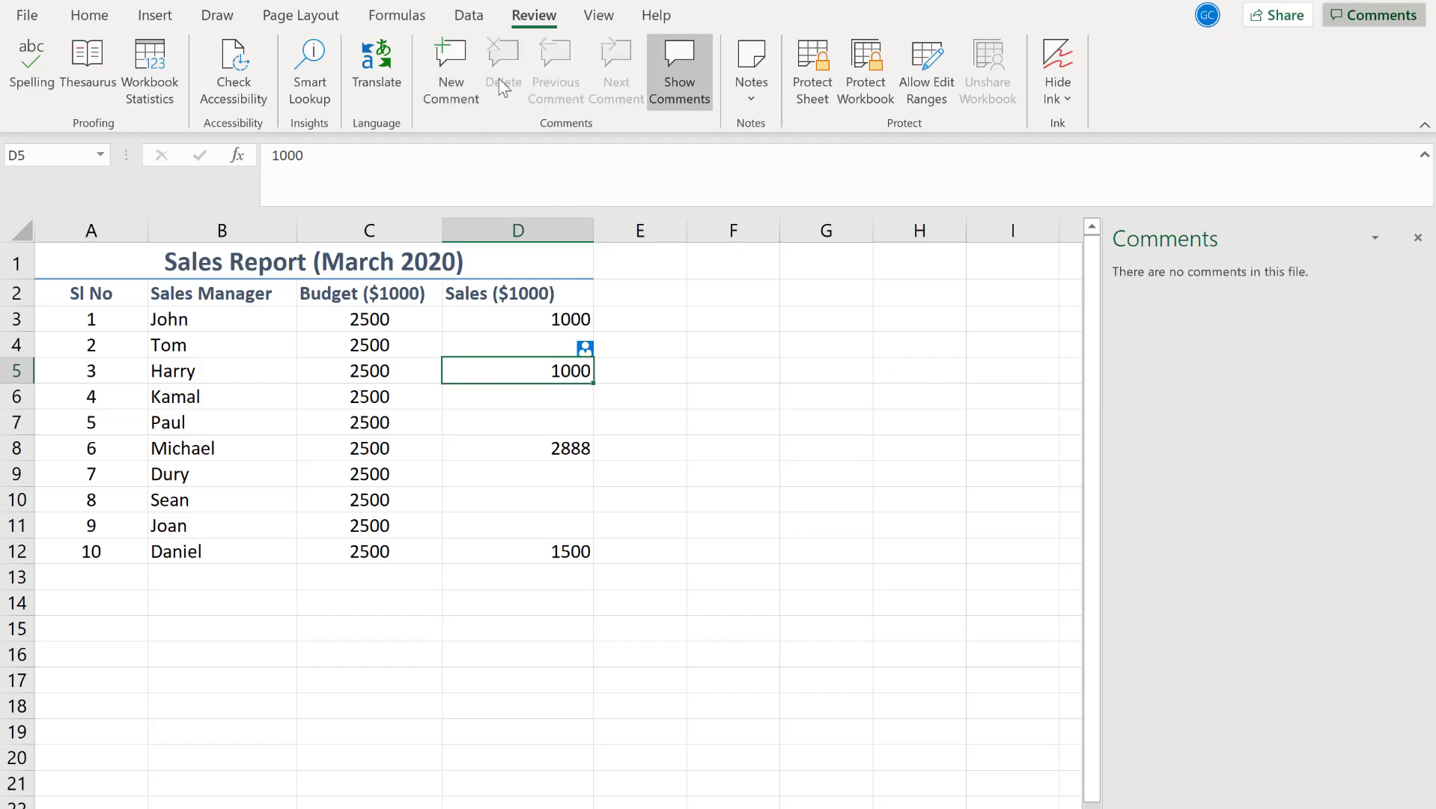
pyautogui.click(843, 314)
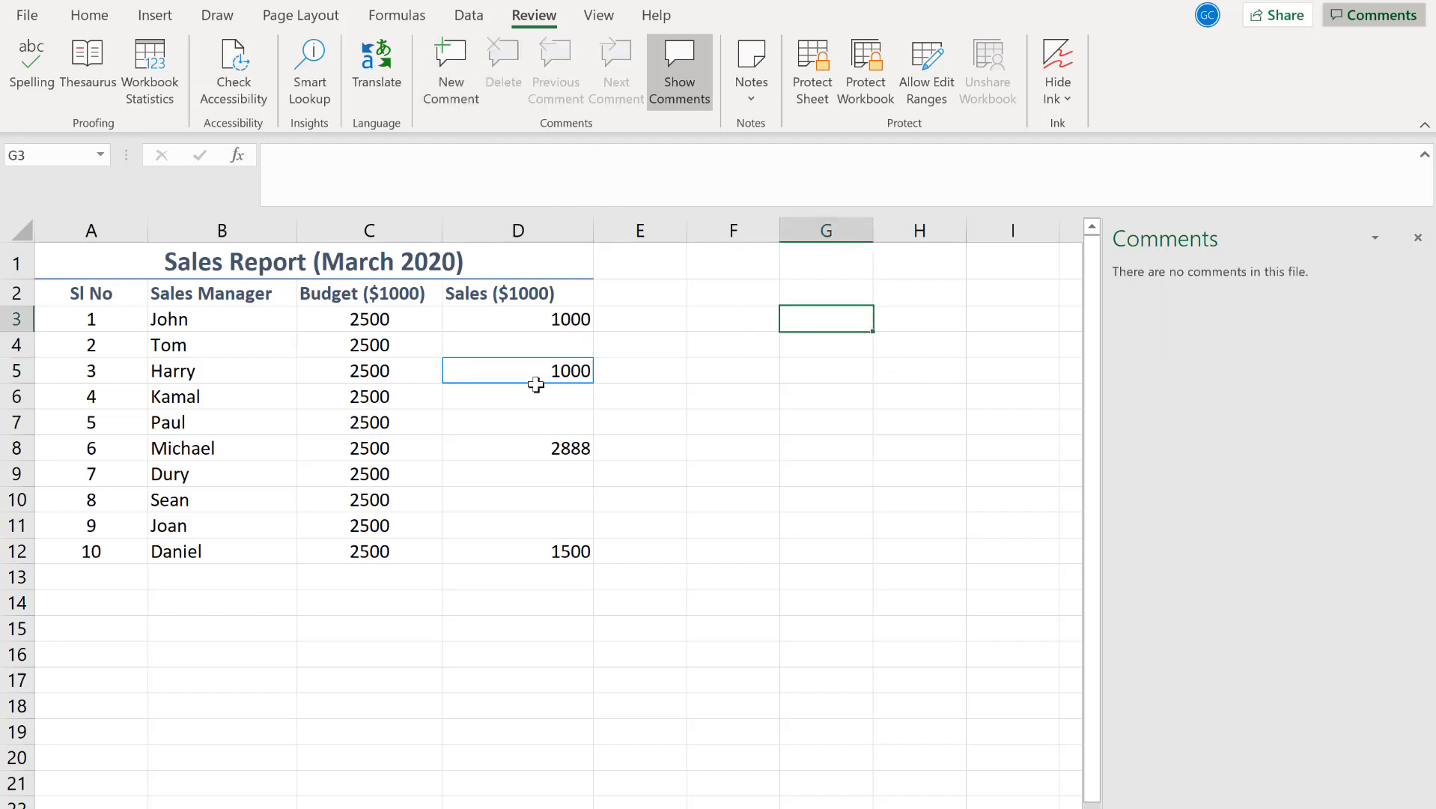